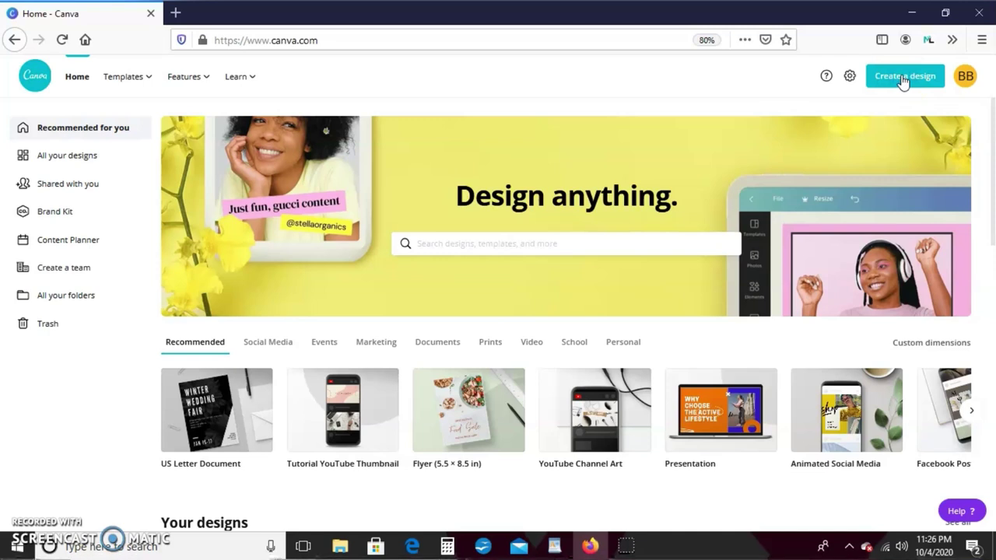
Create a new custom design of 11 × 8.5 inches.
click(903, 82)
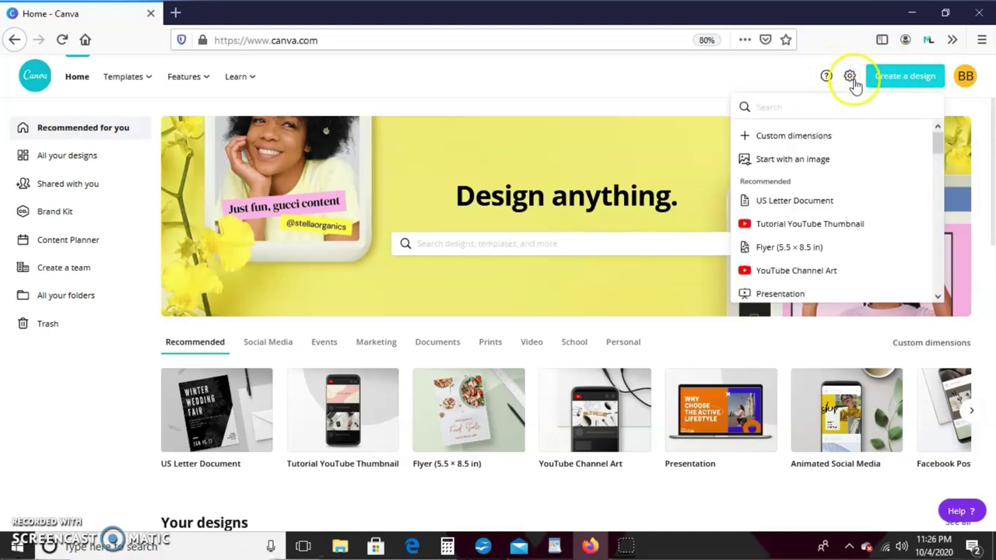
click(782, 145)
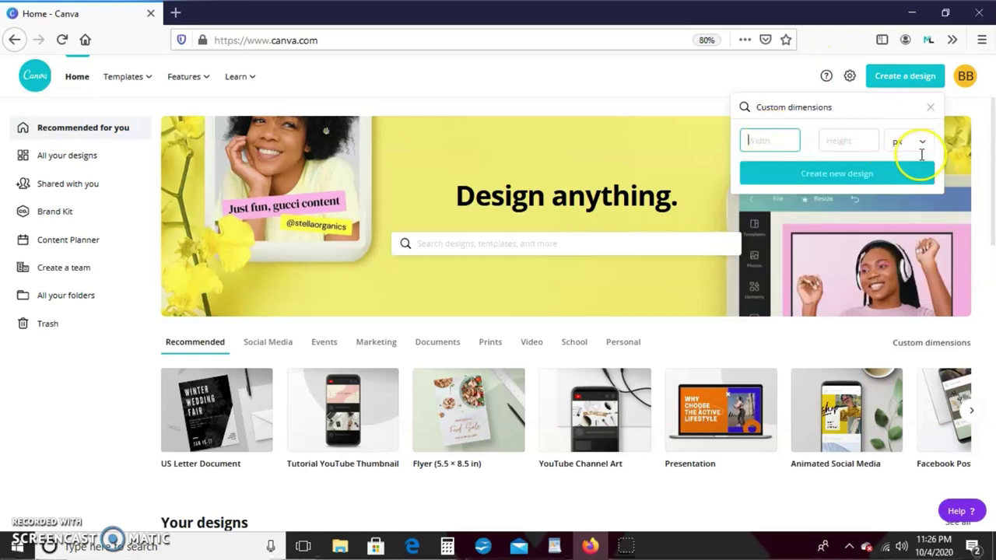
click(918, 153)
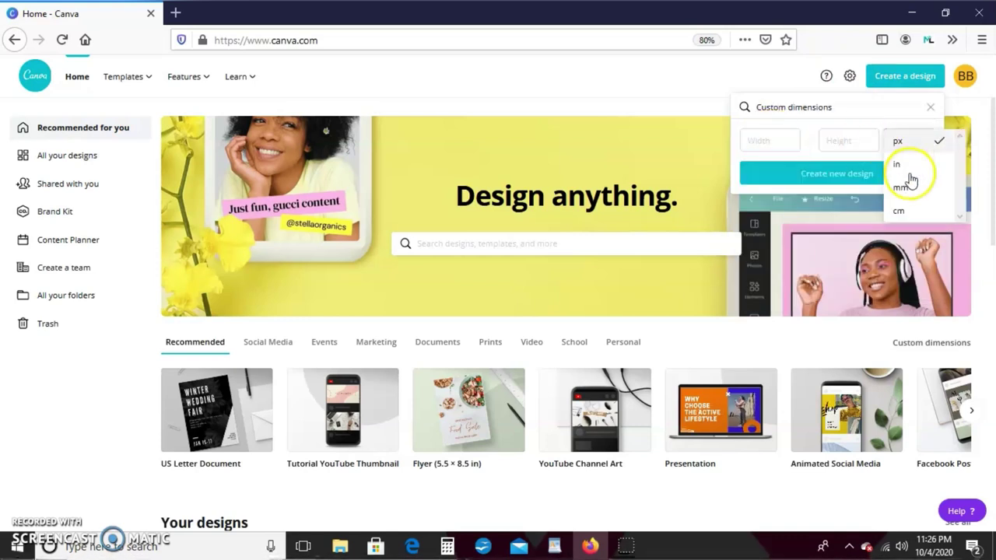
click(899, 170)
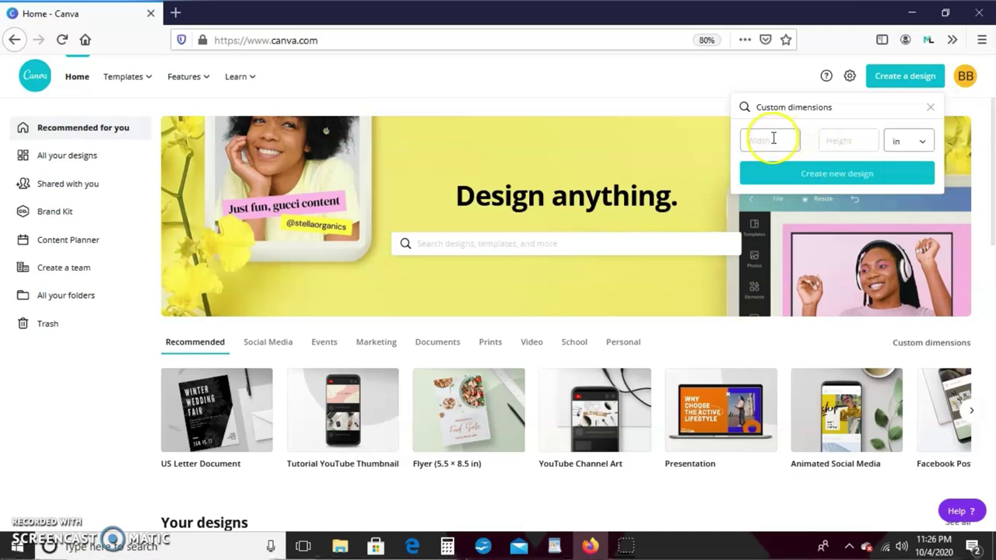
click(772, 139)
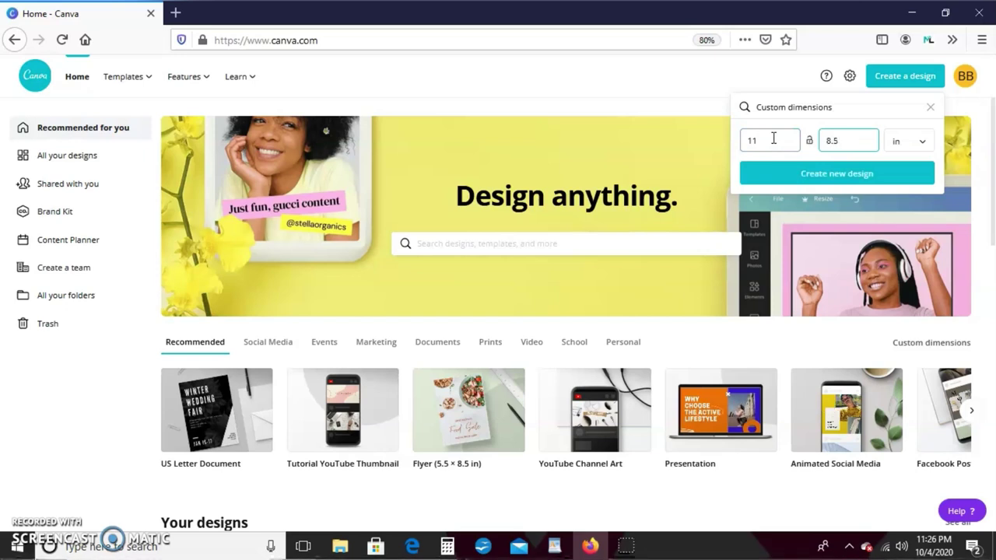
click(817, 180)
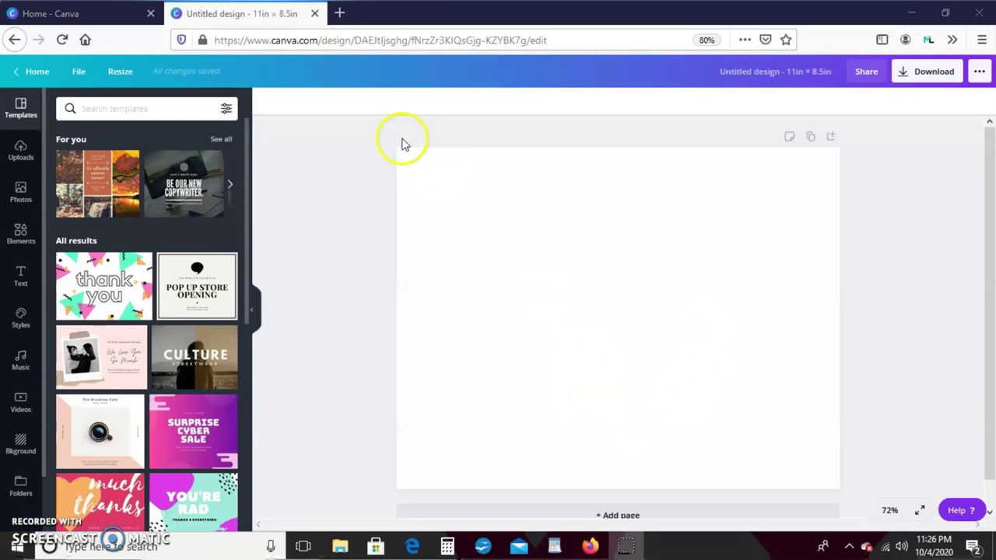
Add the uploaded green leaf pattern image and set it as the page background.
click(21, 152)
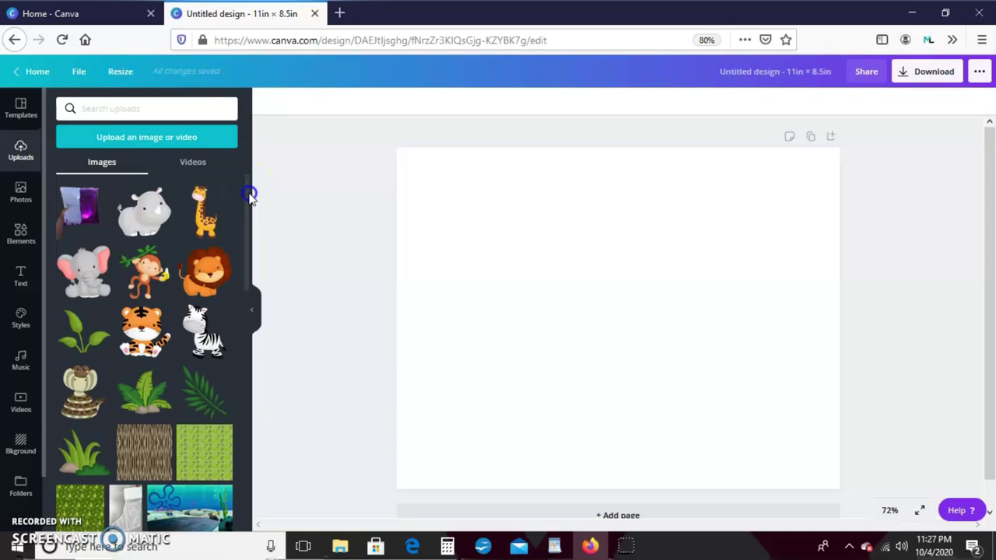
drag(249, 195, 257, 288)
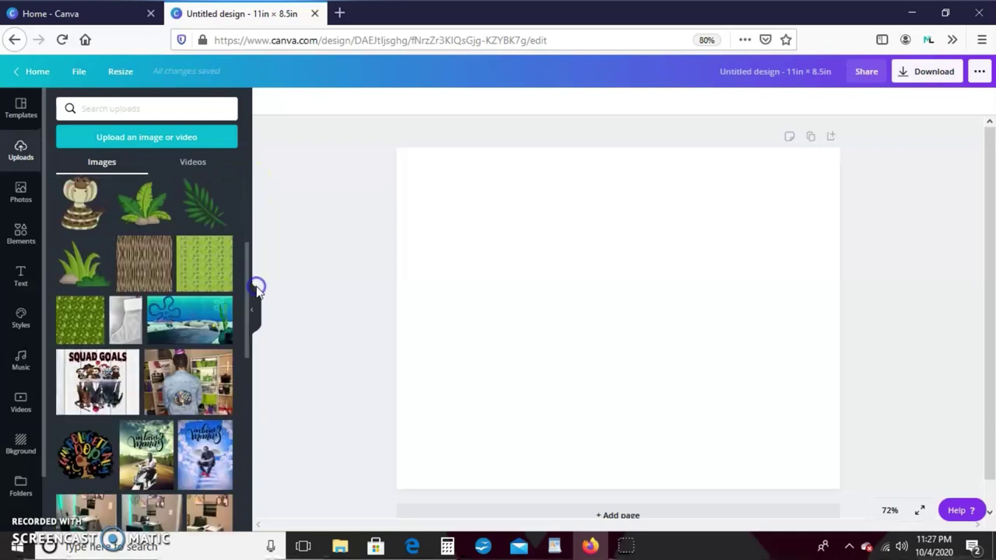
click(76, 325)
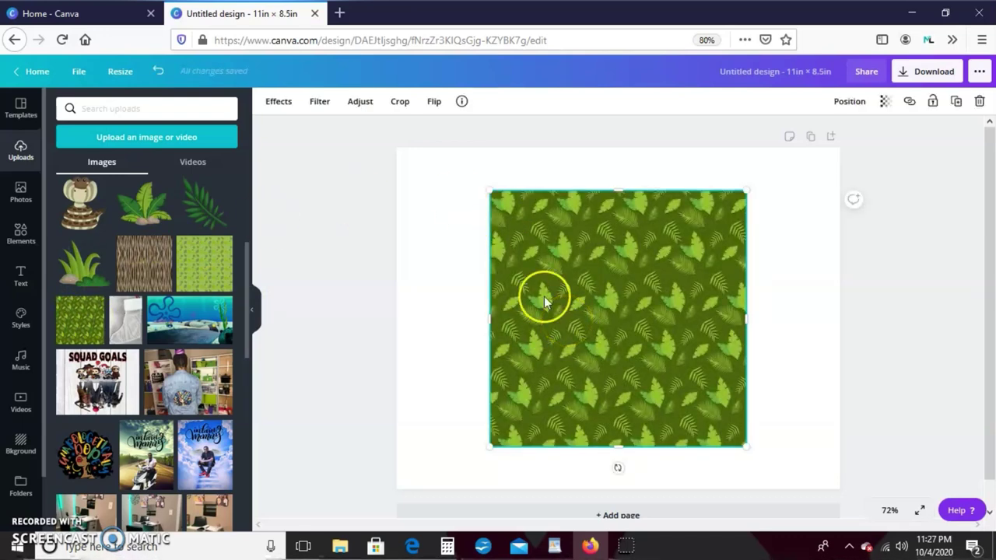
drag(486, 189, 512, 214)
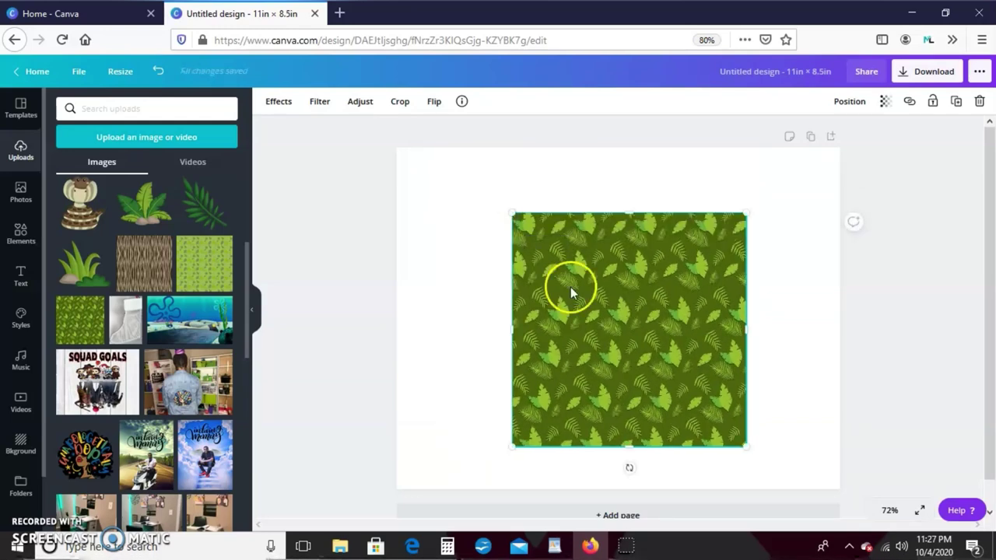
right_click(656, 298)
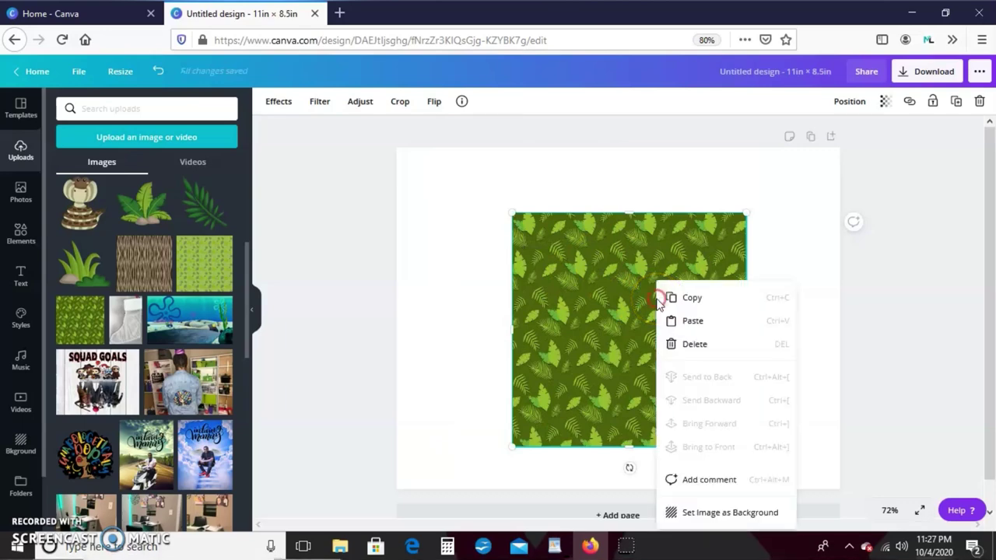
click(722, 515)
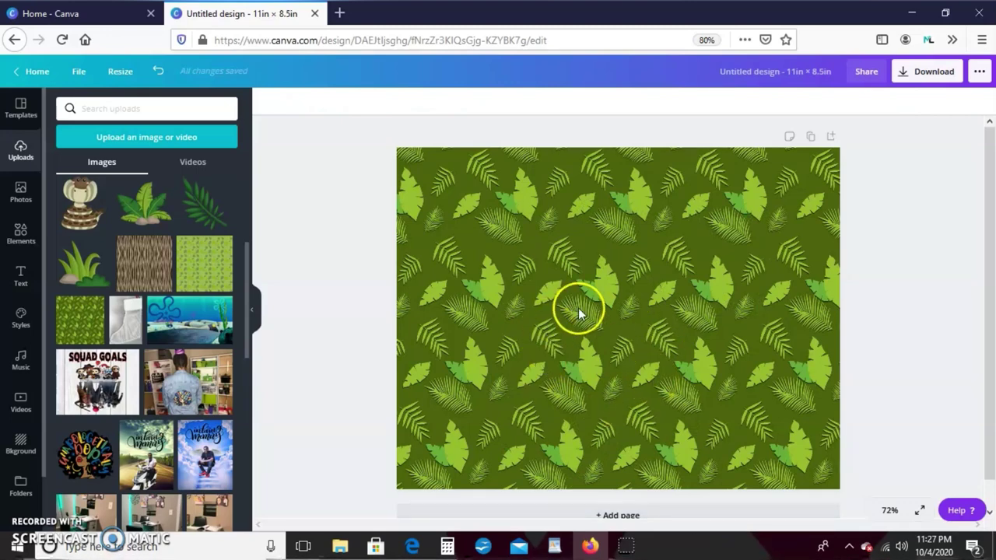
Search the Elements library for 'safari' and scroll through the animal graphics.
click(17, 238)
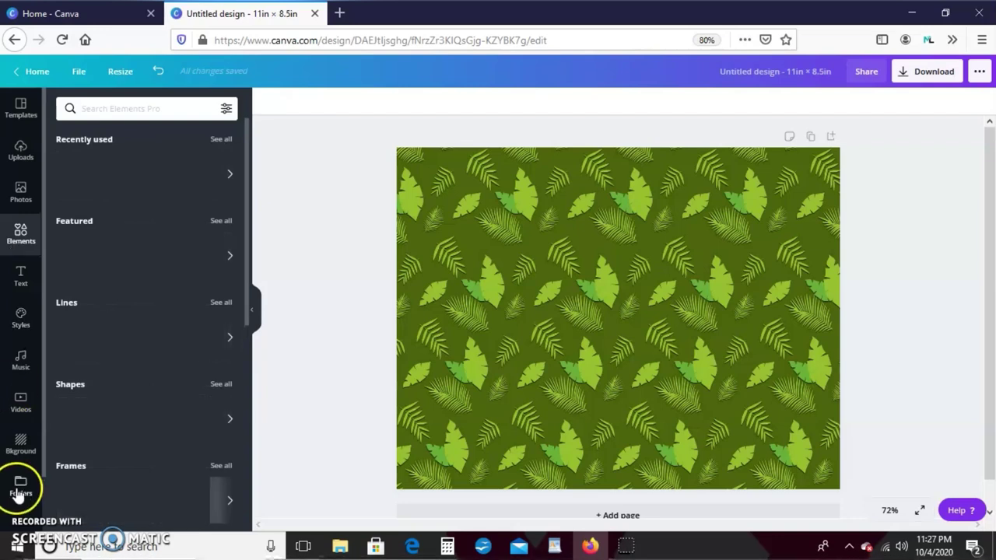
click(138, 109)
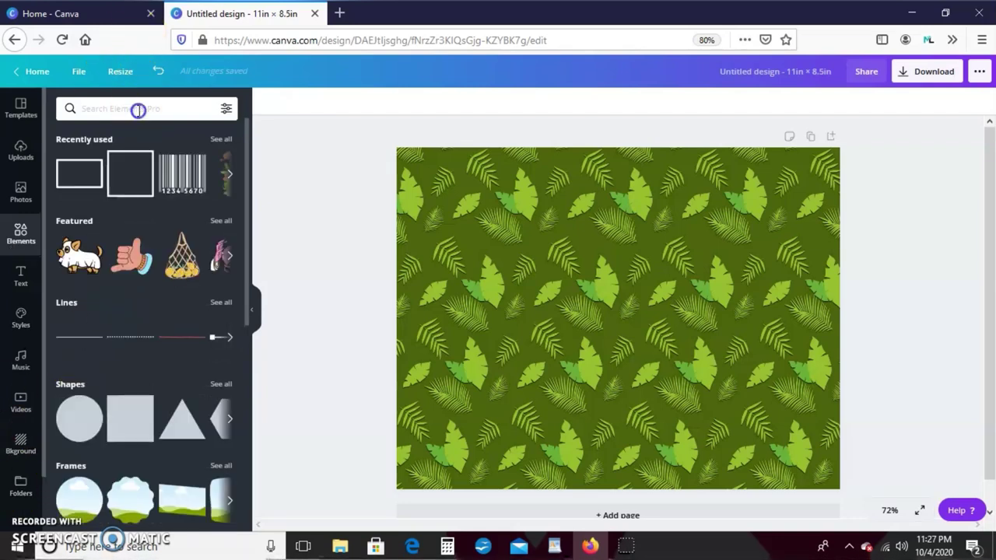
text(sa)
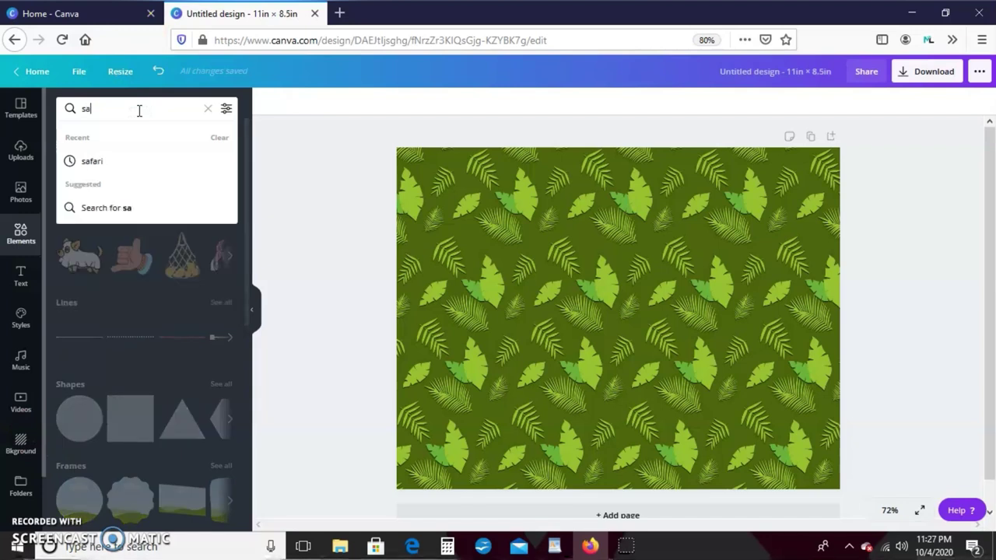
click(117, 166)
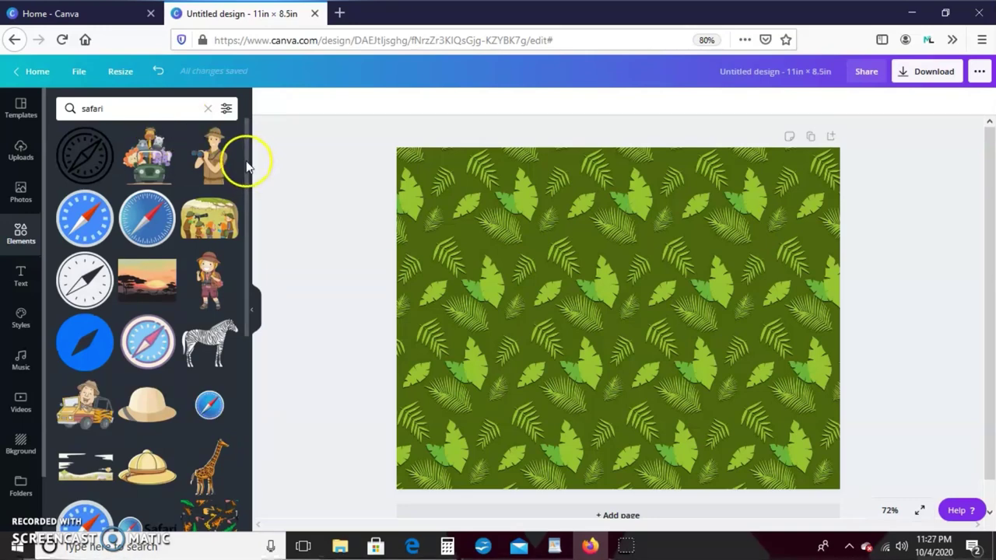
drag(245, 164, 257, 294)
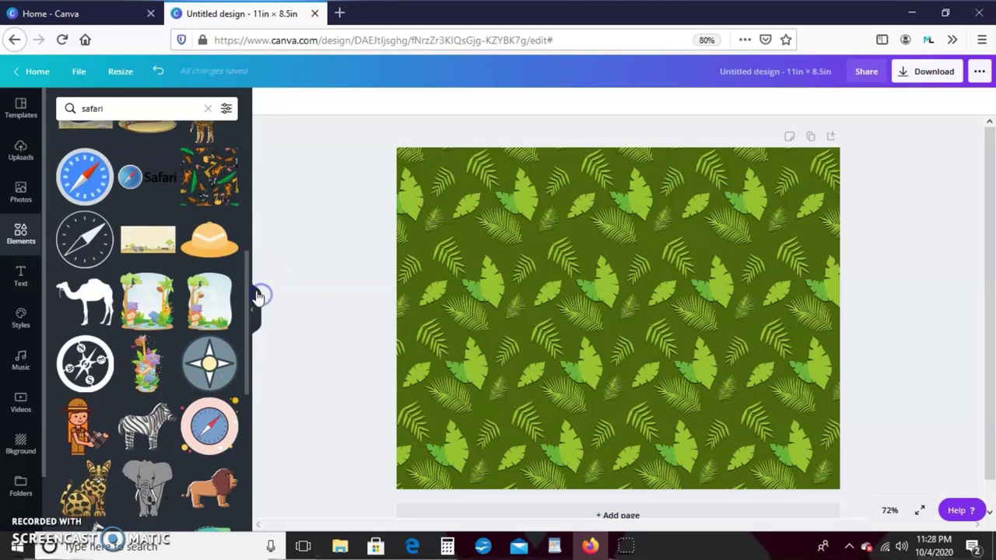
Add the tall jungle frame and the wide safari frame, moving the tall one bottom-left.
click(152, 304)
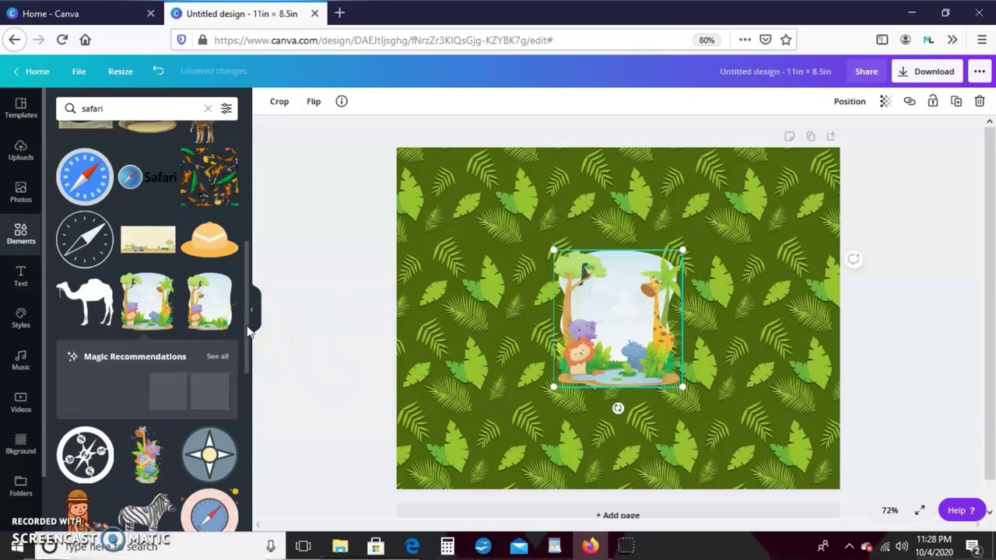
drag(248, 331, 252, 382)
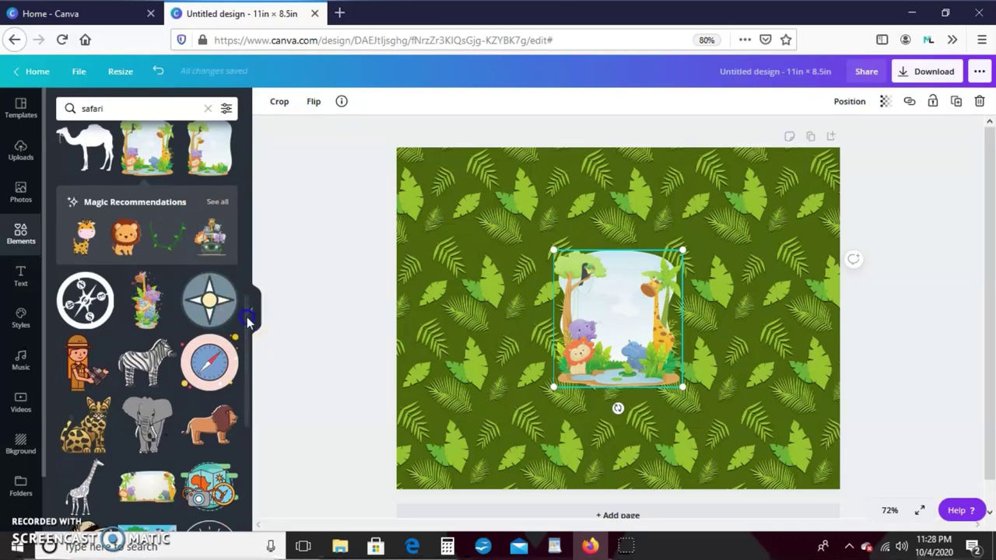
drag(247, 321, 259, 410)
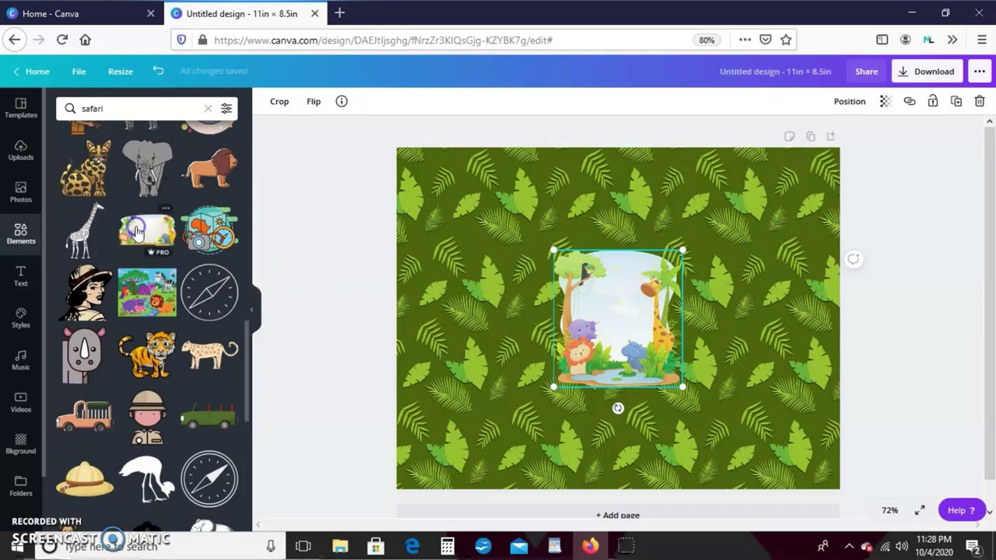
drag(136, 230, 630, 357)
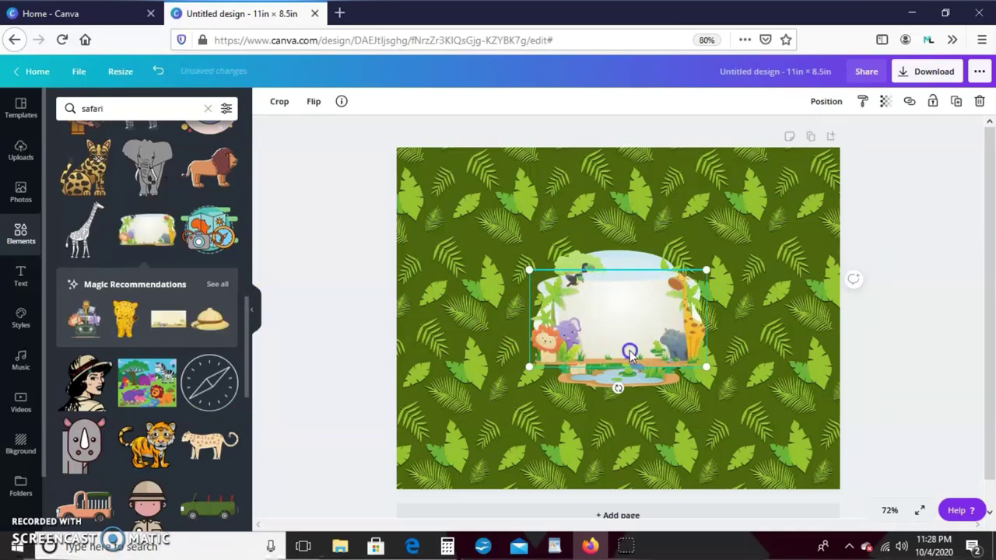
drag(625, 382, 573, 245)
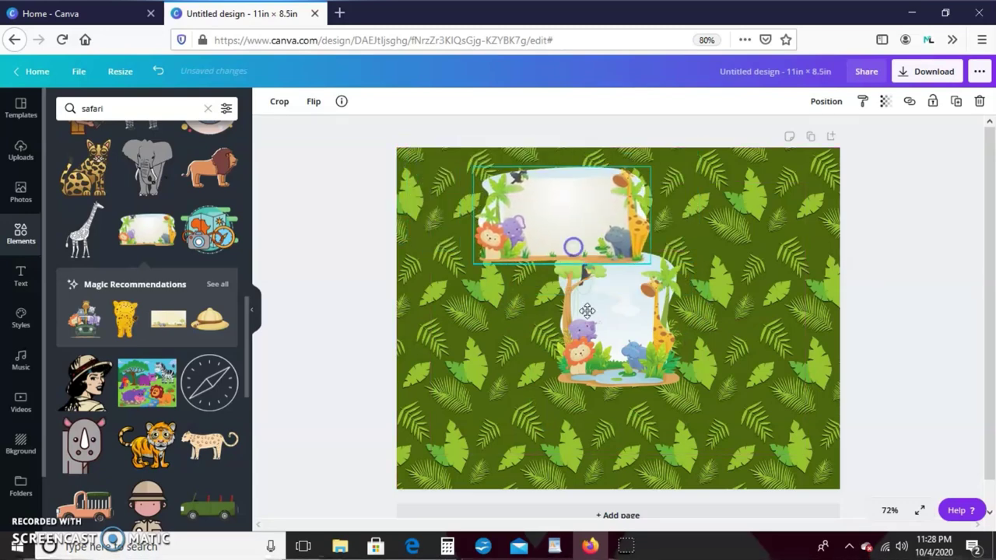
drag(620, 366, 456, 459)
Replace the wide safari frame with a fresh copy near the page centre.
click(574, 208)
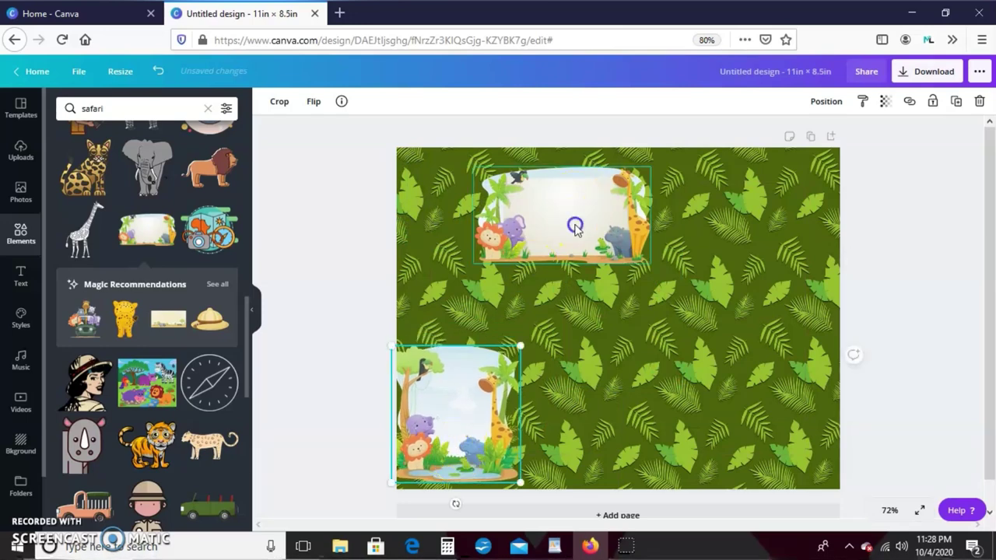
drag(592, 231, 633, 310)
key(Delete)
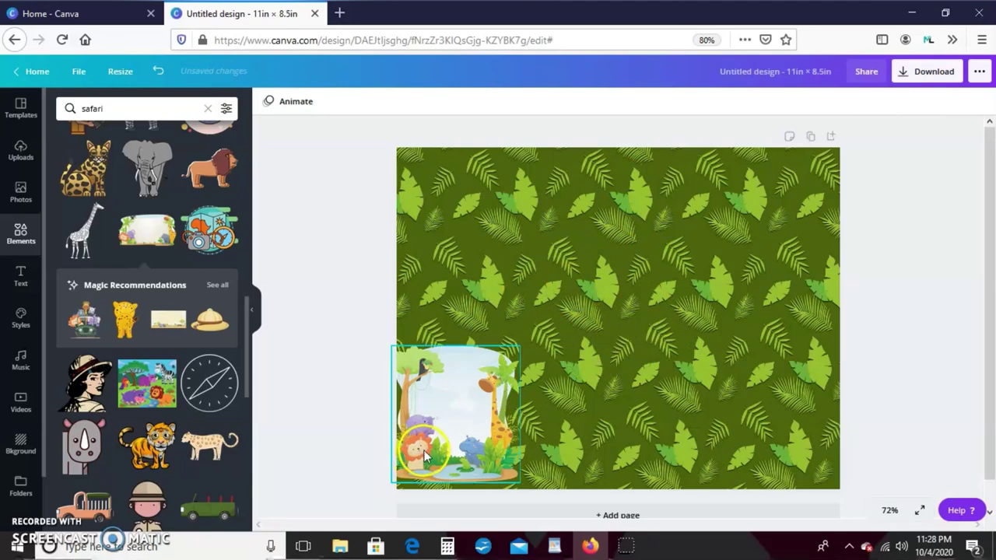
click(147, 237)
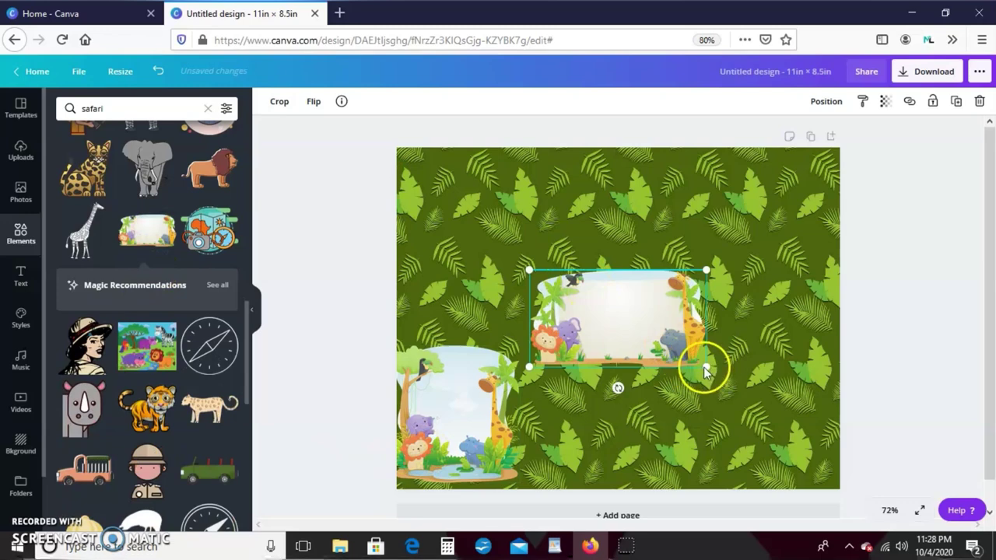
Enlarge the wide jungle banner slightly, move it up, and align it to the page's vertical middle.
mouse_move(722, 389)
mouse_down()
mouse_move(740, 405)
mouse_move(722, 394)
mouse_up()
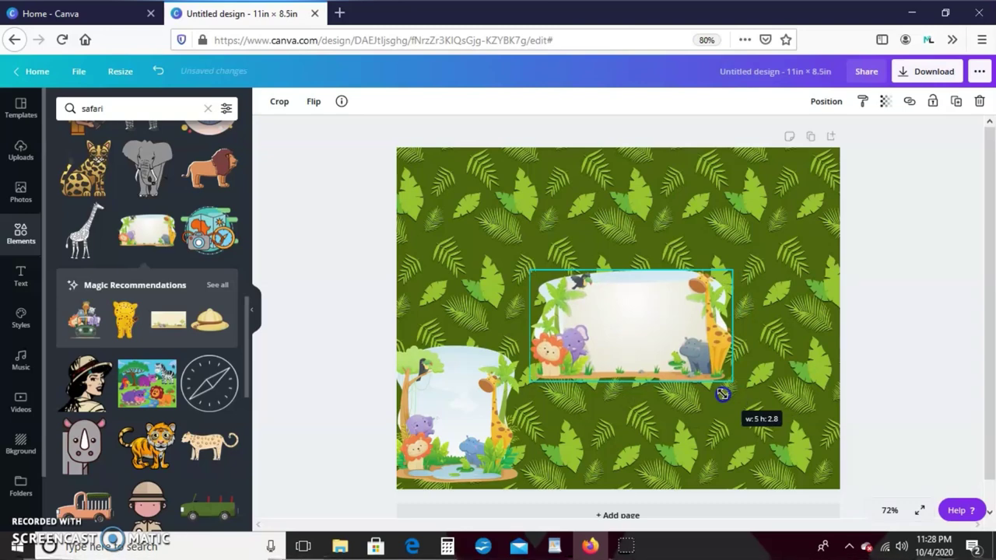
drag(722, 393, 722, 393)
mouse_move(645, 343)
mouse_down()
mouse_move(623, 319)
mouse_move(626, 301)
mouse_move(630, 335)
mouse_move(598, 330)
mouse_move(612, 339)
mouse_move(625, 295)
mouse_move(626, 359)
mouse_move(627, 349)
mouse_up()
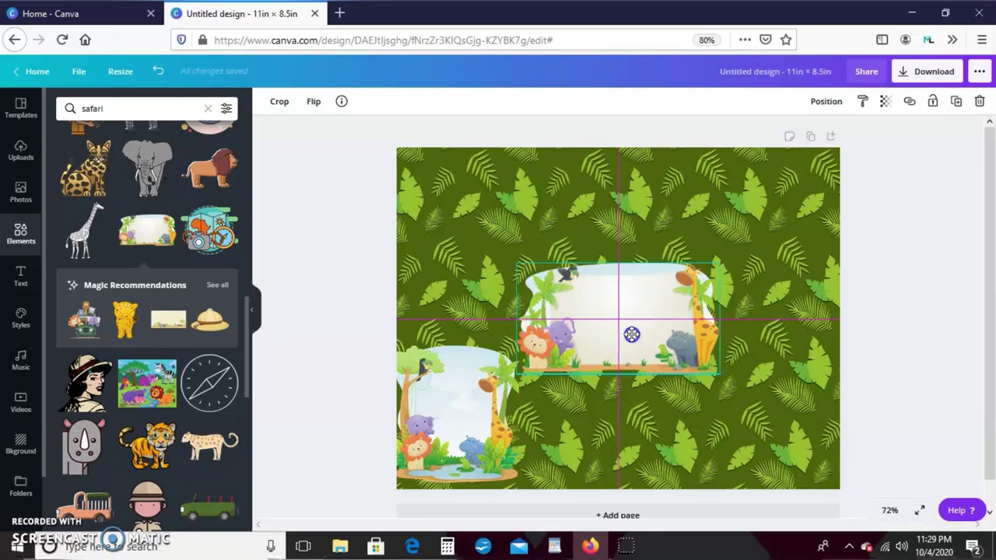
drag(630, 332, 631, 284)
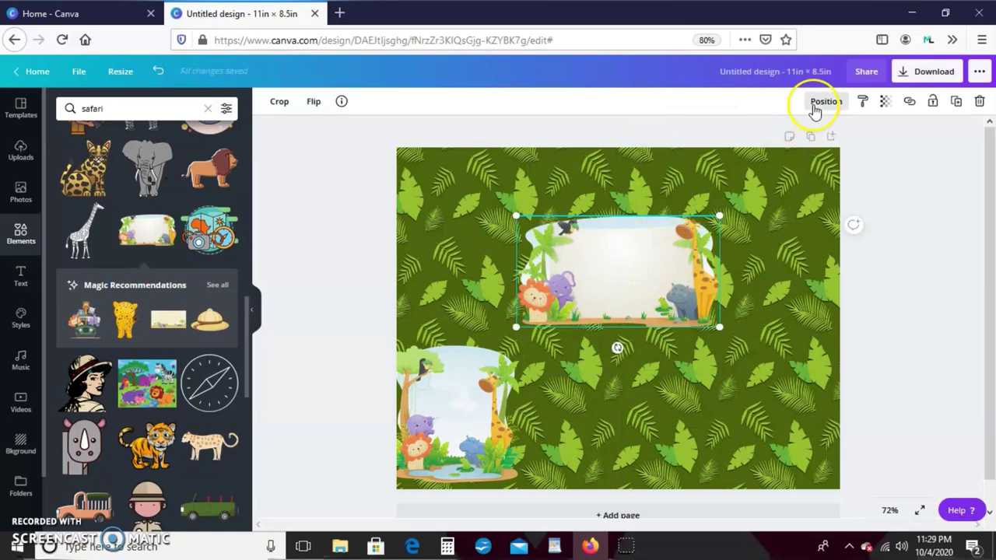
click(814, 108)
click(647, 210)
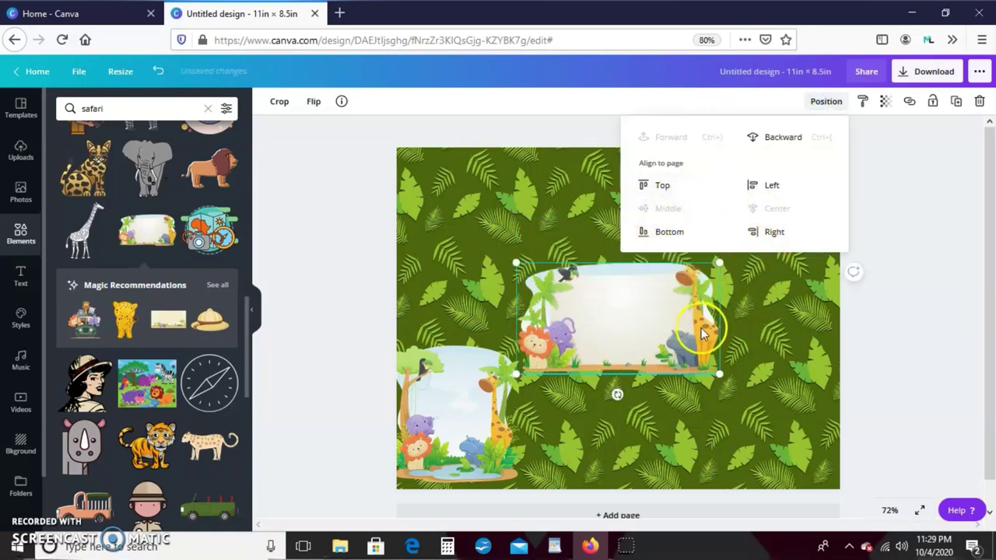
click(758, 324)
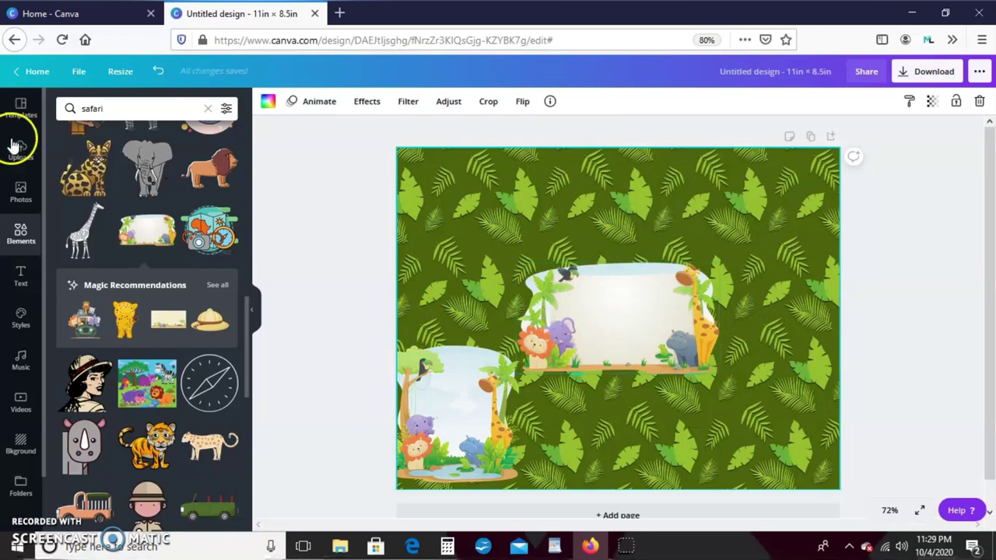
Add the 'welcome little one!' text design from a 'baby' search, shrink it and place it on the banner.
click(21, 280)
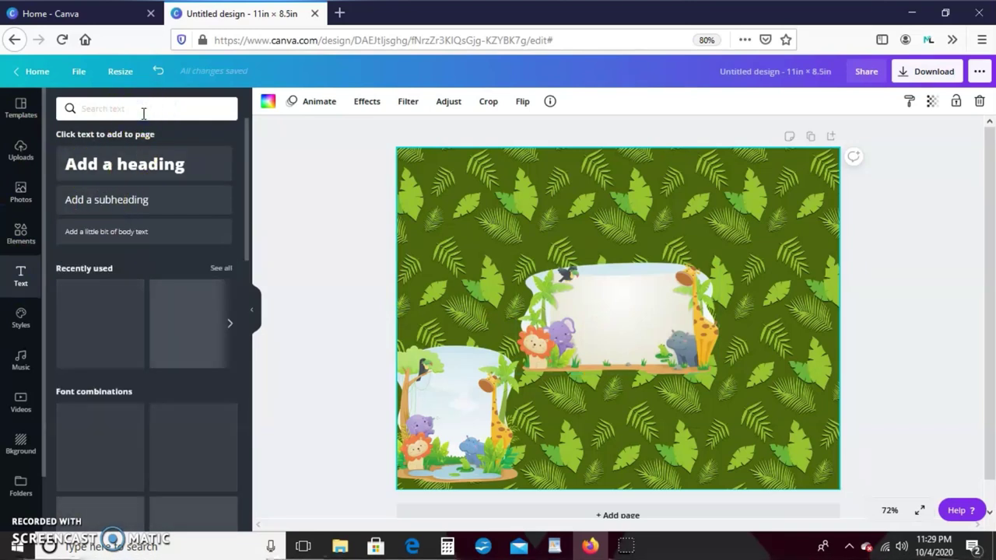
text(baby)
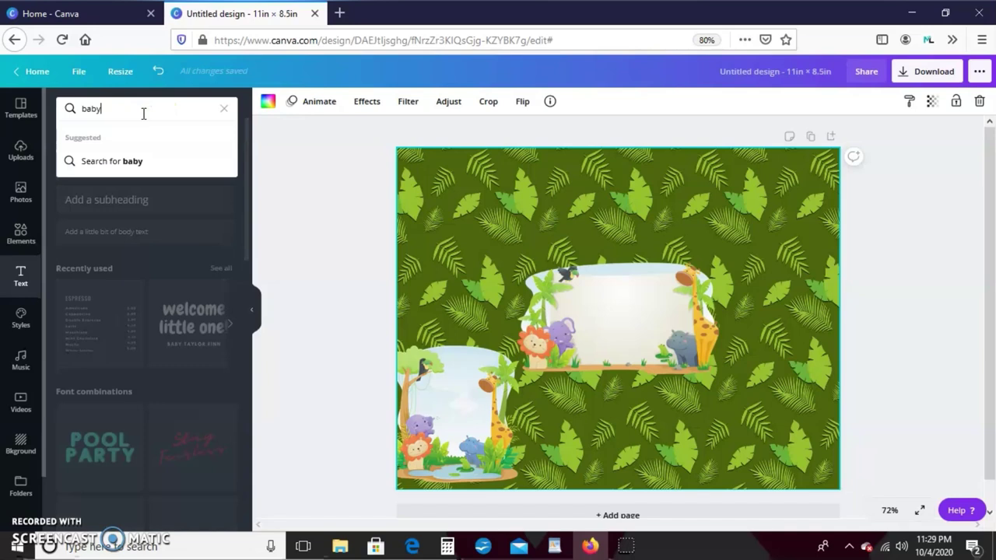
key(Return)
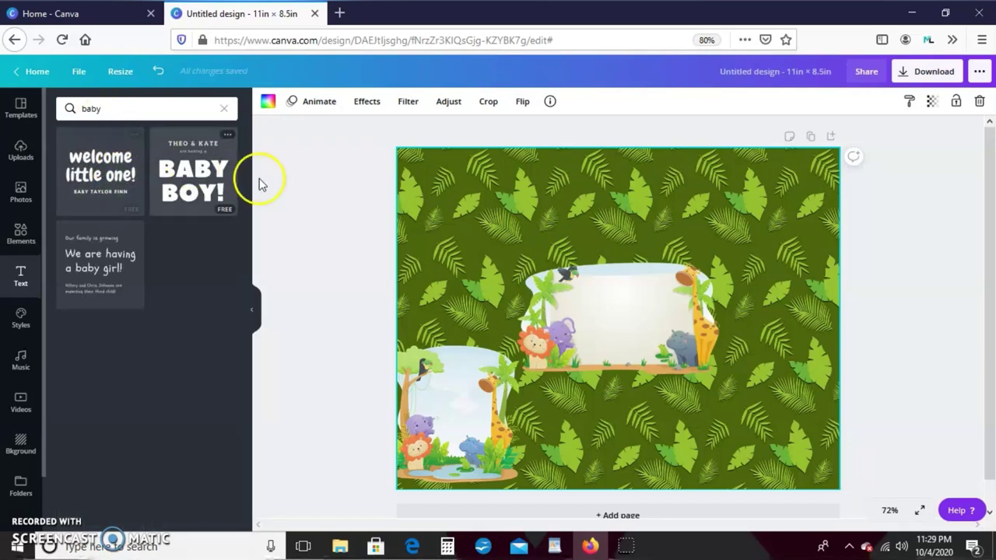
click(108, 178)
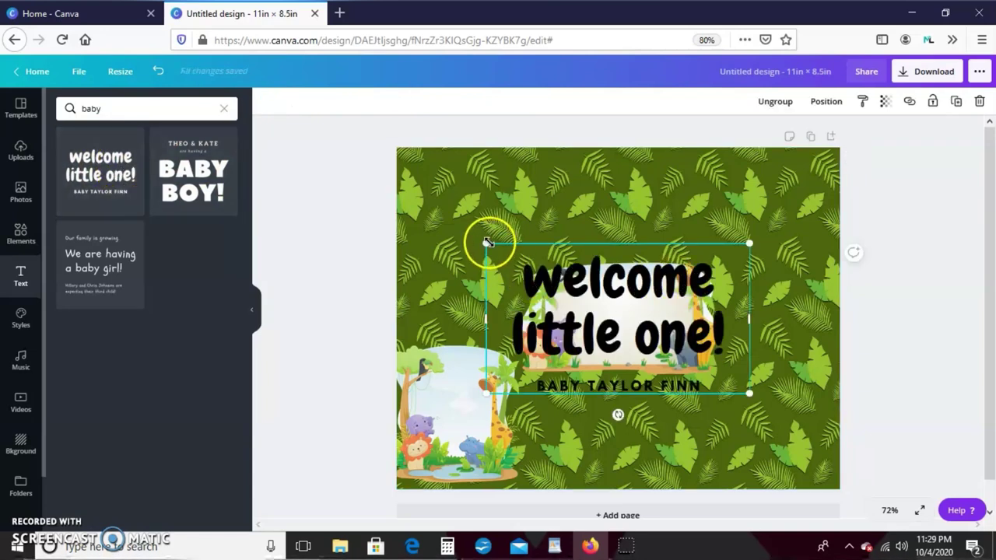
drag(486, 243, 582, 295)
drag(706, 364, 674, 330)
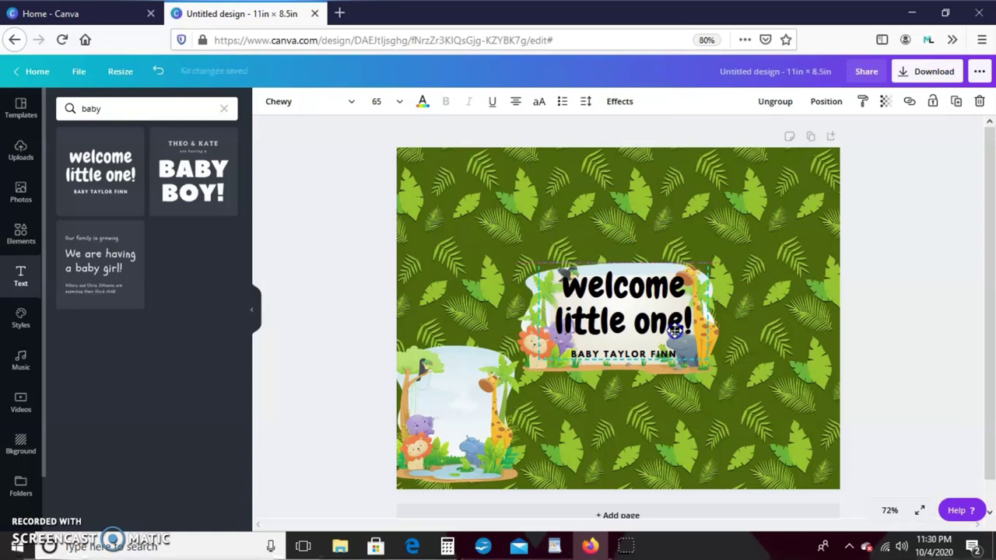
drag(675, 330, 677, 336)
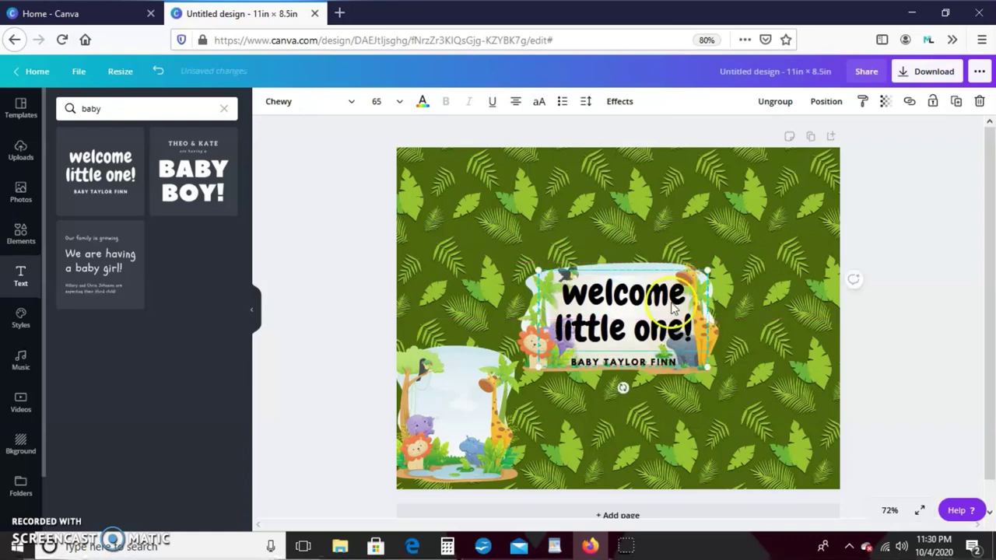
Move the welcome text aside and delete the wide jungle banner.
drag(640, 315, 524, 251)
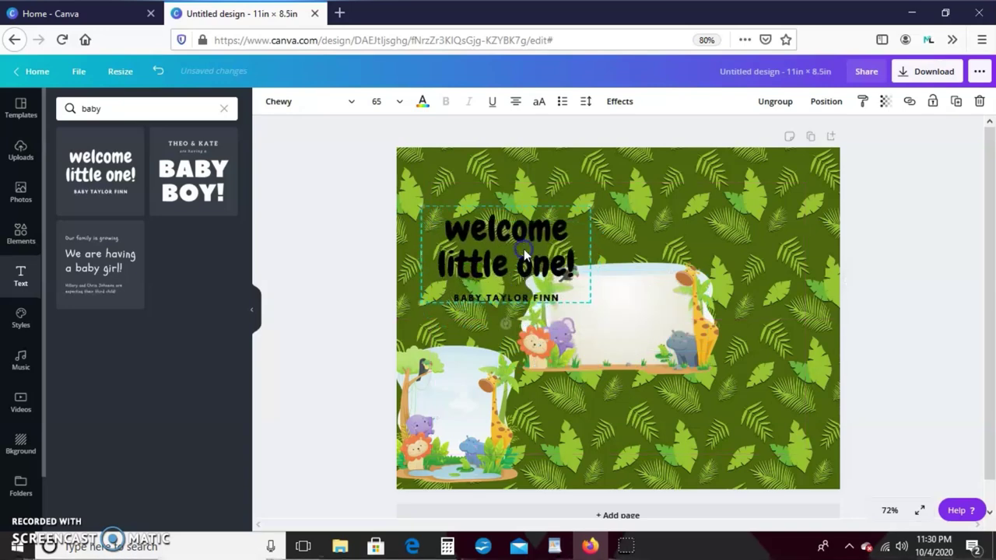
click(654, 314)
key(Delete)
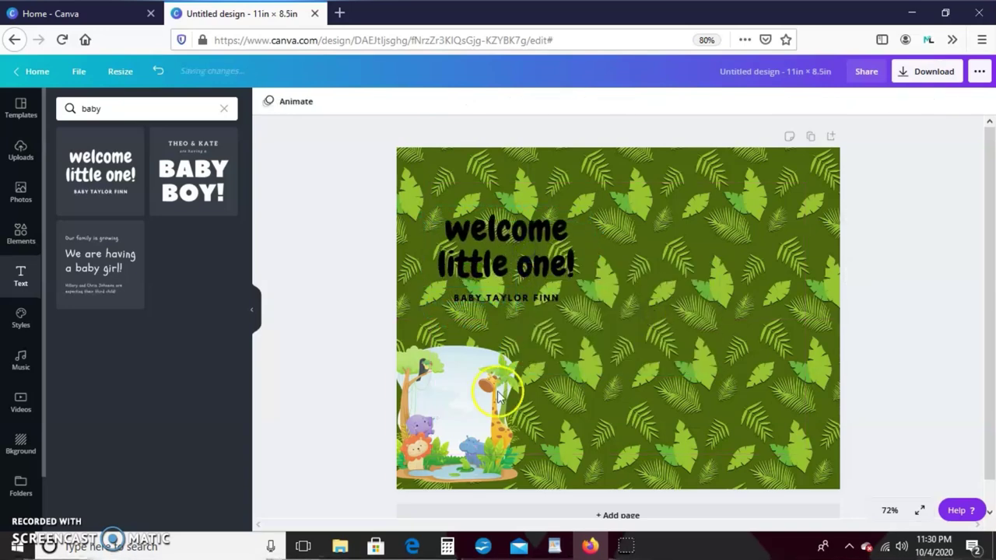
Move the tall jungle frame to the page centre, enlarge it, and lay the welcome text over it.
click(481, 425)
double_click(480, 425)
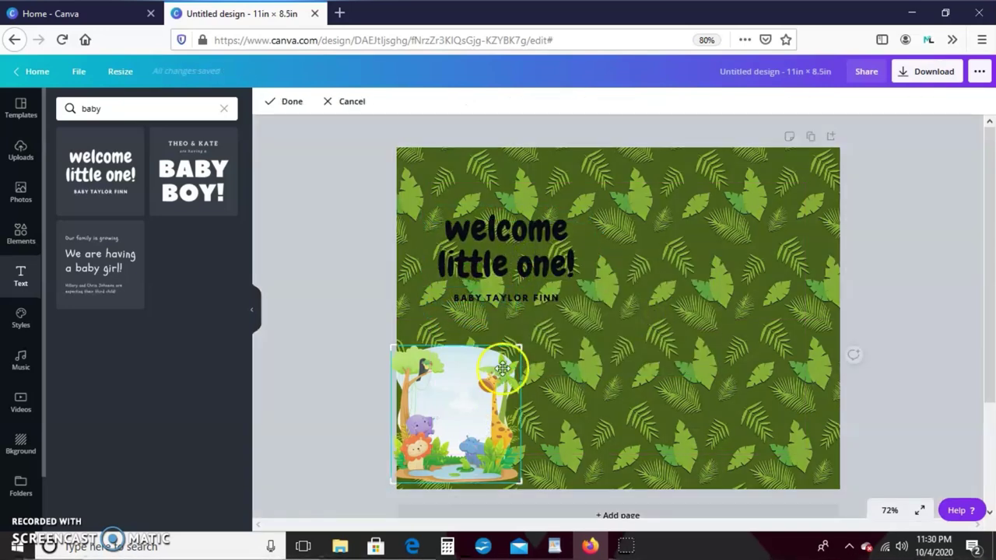
click(640, 330)
click(463, 411)
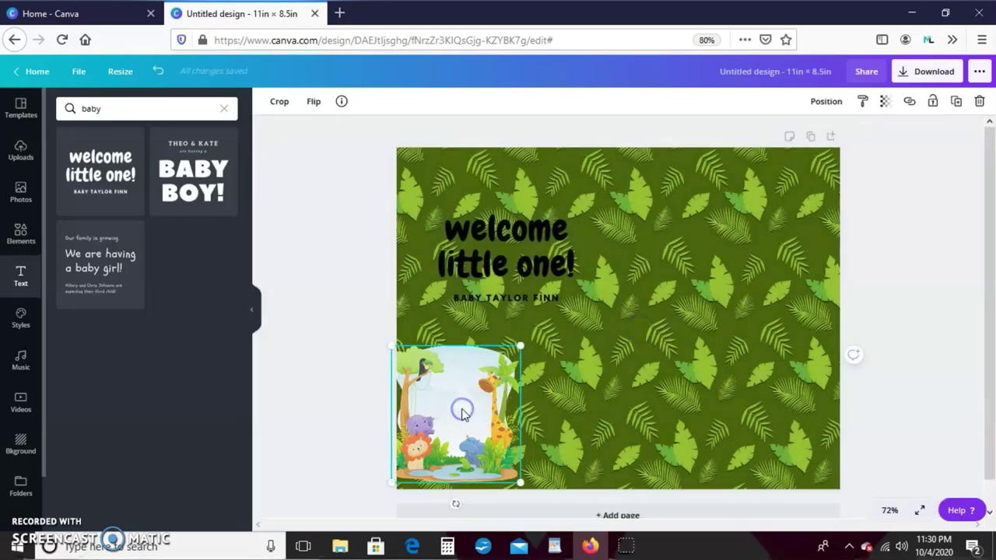
drag(462, 412, 608, 300)
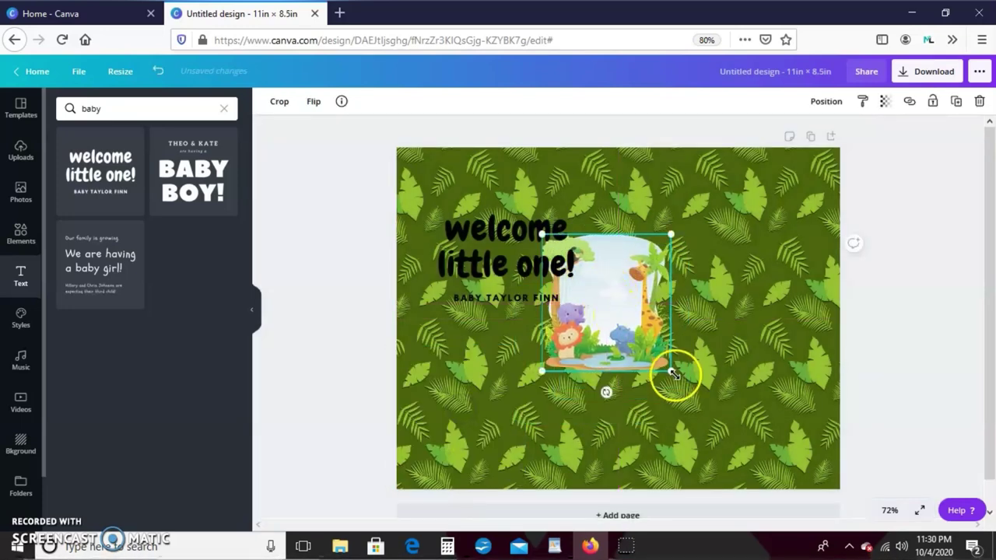
drag(674, 373, 740, 456)
mouse_move(628, 346)
mouse_down()
mouse_move(614, 336)
mouse_move(620, 314)
mouse_move(617, 340)
mouse_up()
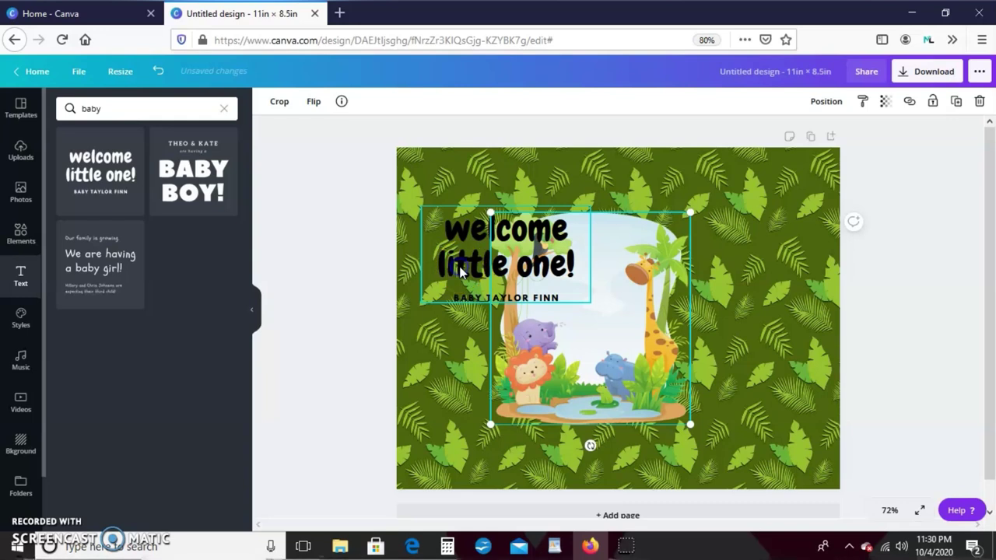
drag(461, 268, 547, 338)
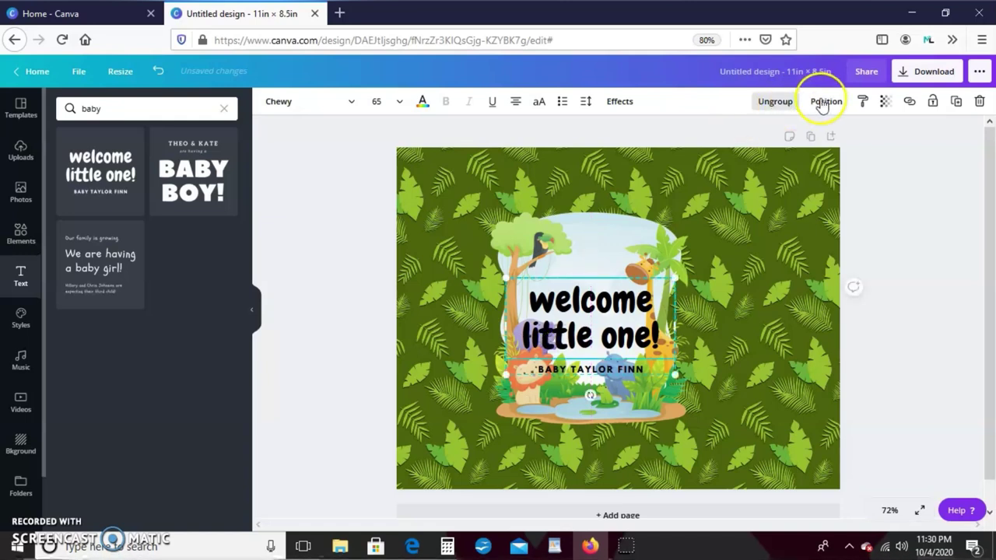
click(825, 102)
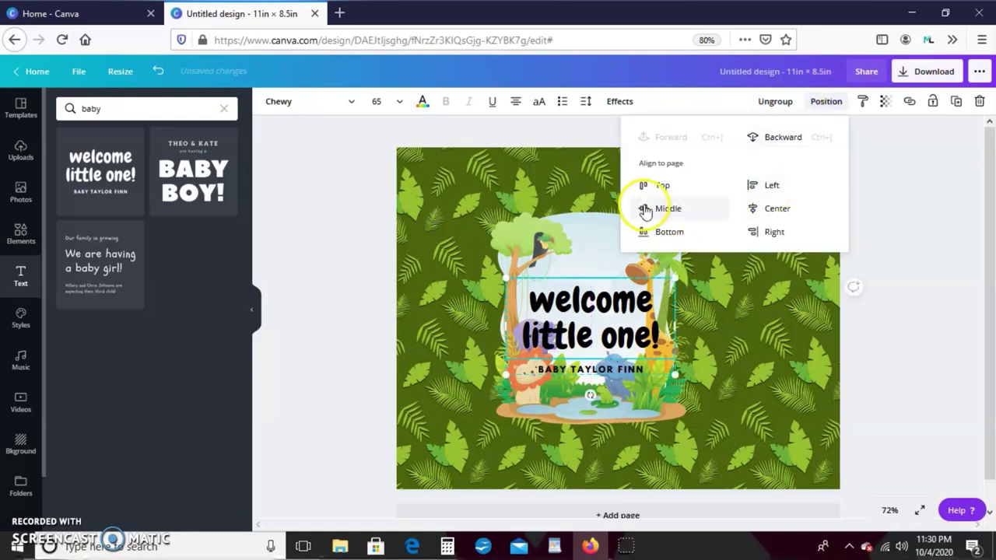
Align the welcome text to the page centre and middle, and centre the jungle picture horizontally.
click(644, 209)
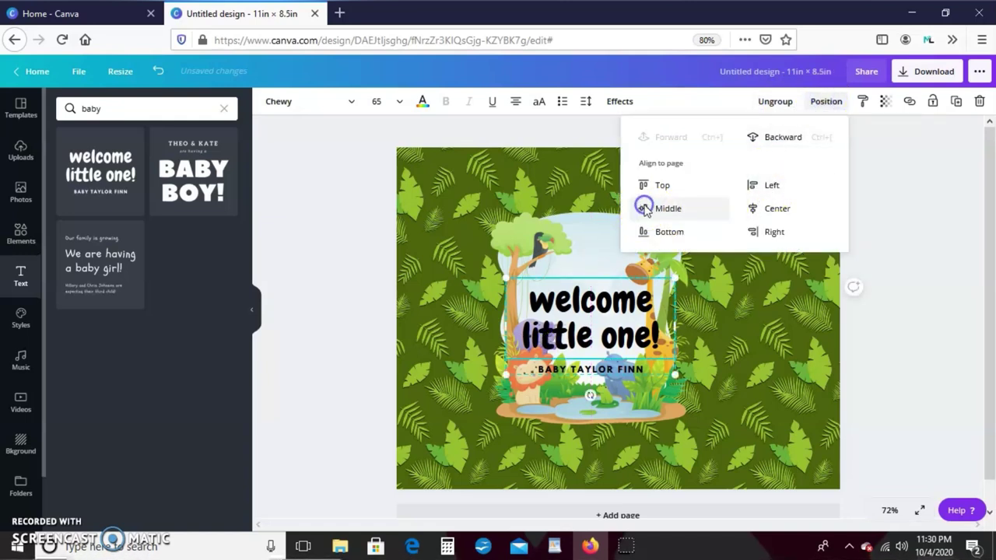
click(767, 210)
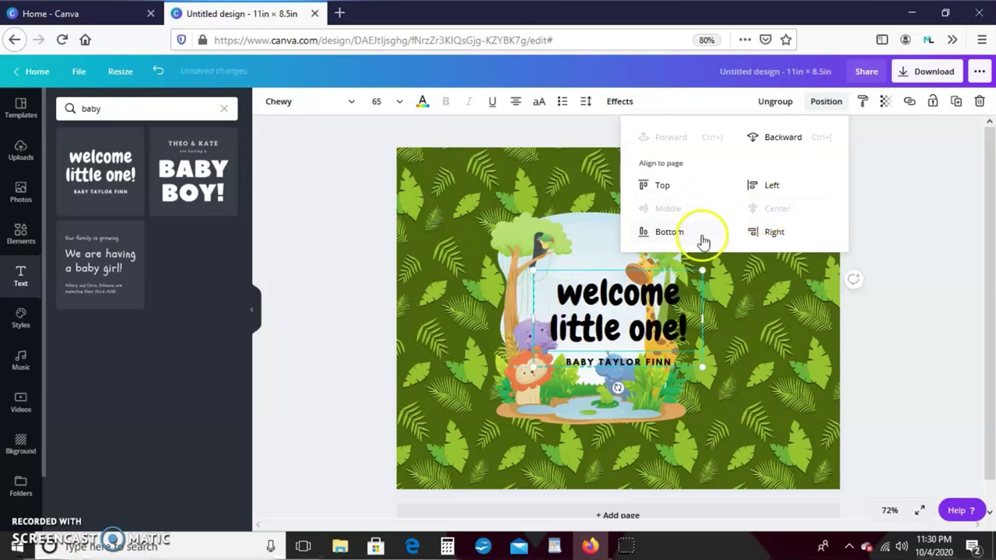
click(634, 333)
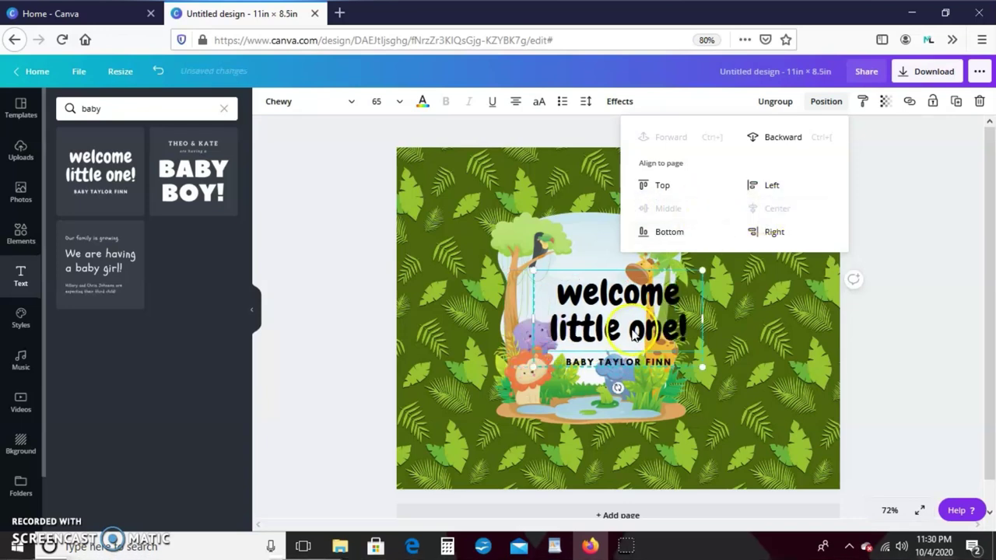
click(566, 233)
click(837, 106)
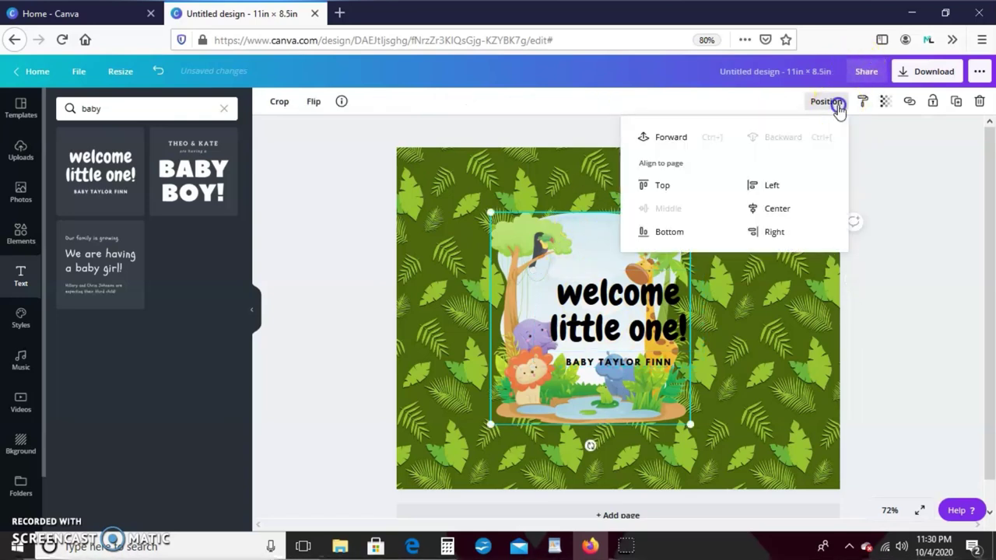
click(778, 210)
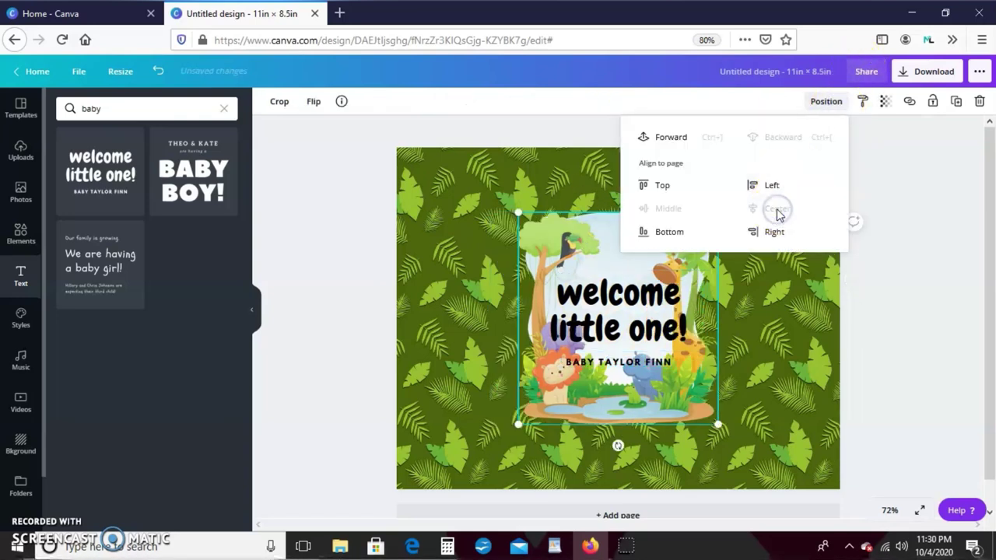
Shrink the welcome text slightly and re-centre it horizontally and vertically on the page.
click(631, 330)
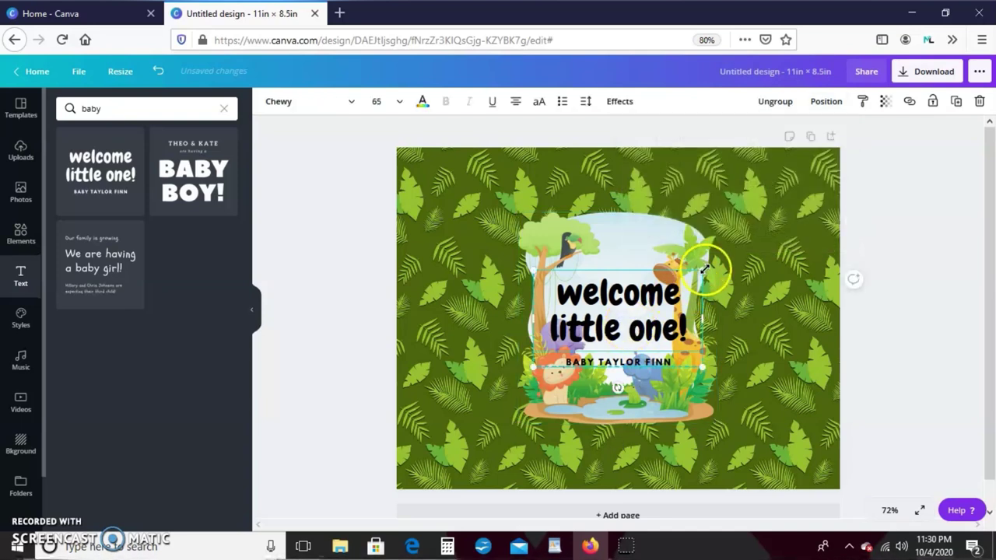
drag(693, 279, 689, 283)
drag(644, 313, 645, 317)
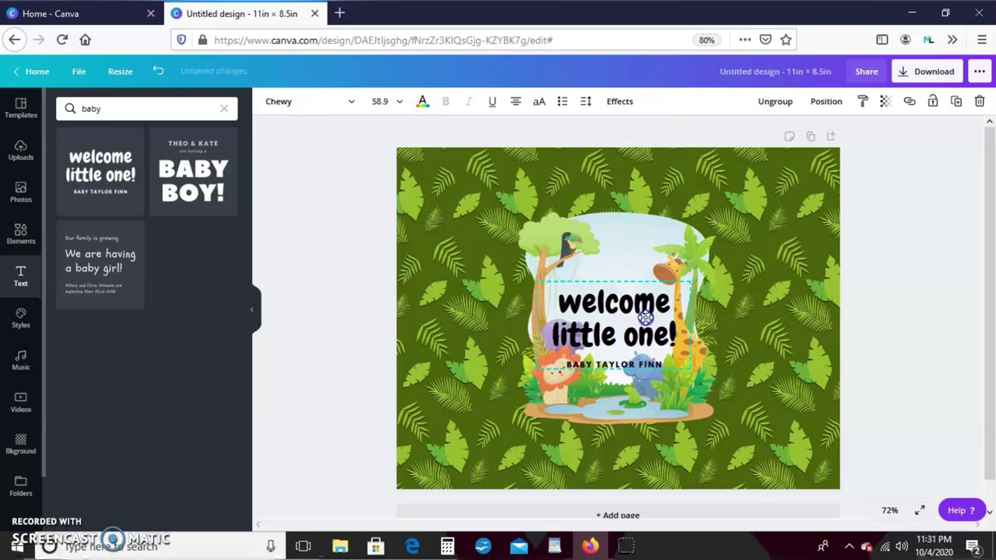
click(826, 103)
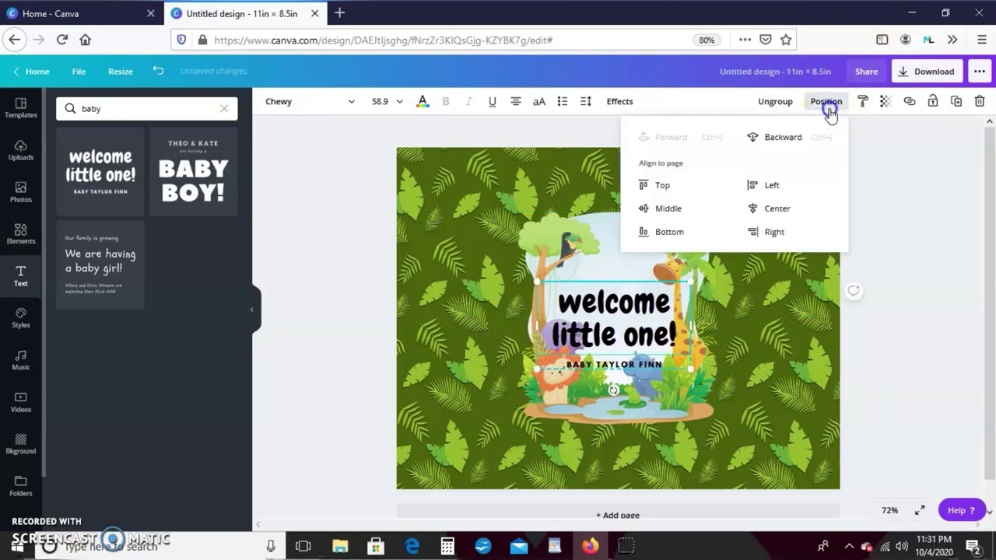
click(771, 212)
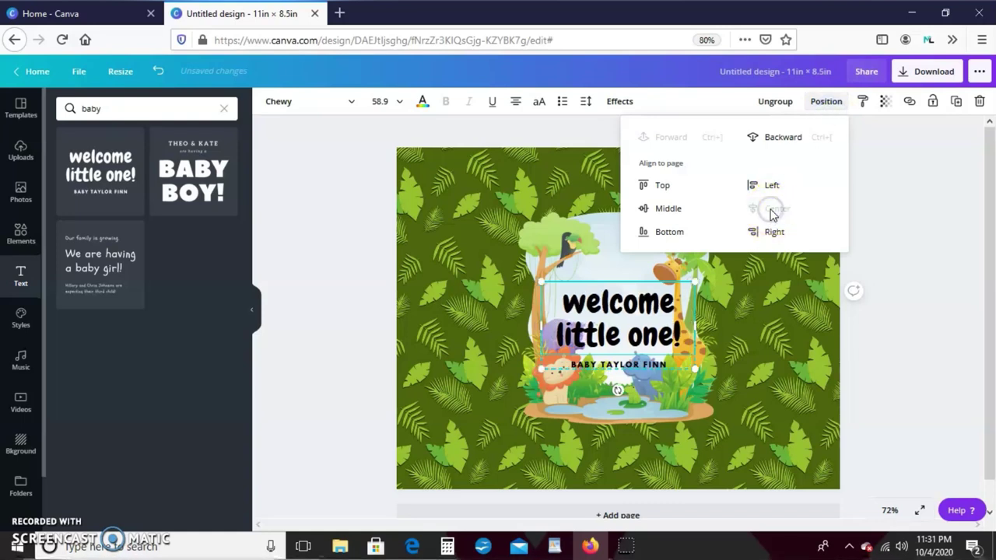
click(688, 215)
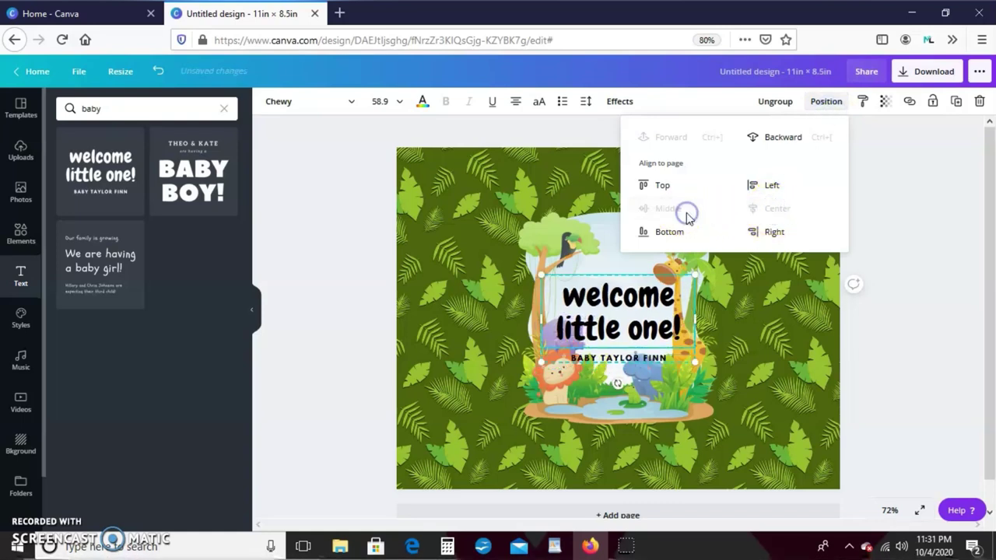
Replace the placeholder name in the subtitle with the baby's name.
click(628, 361)
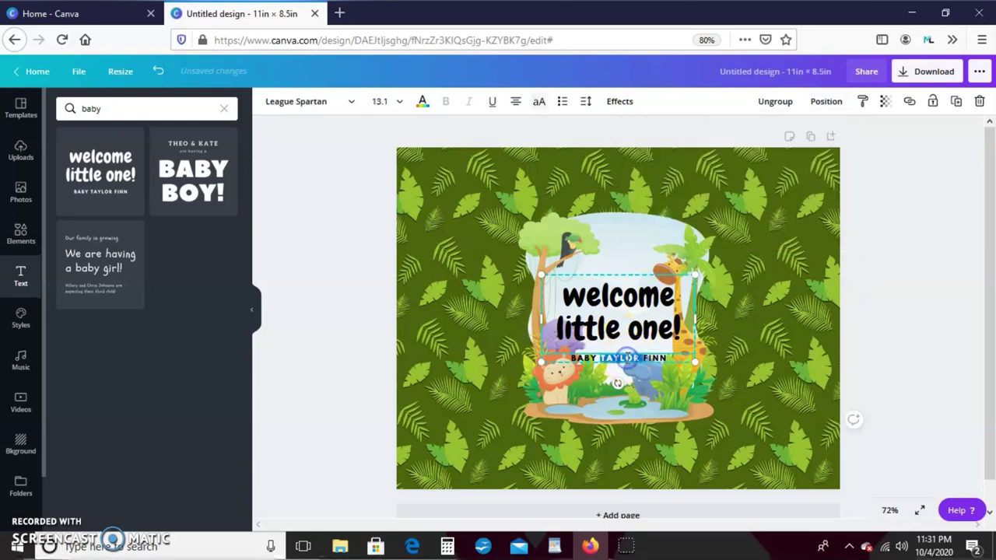
triple_click(626, 358)
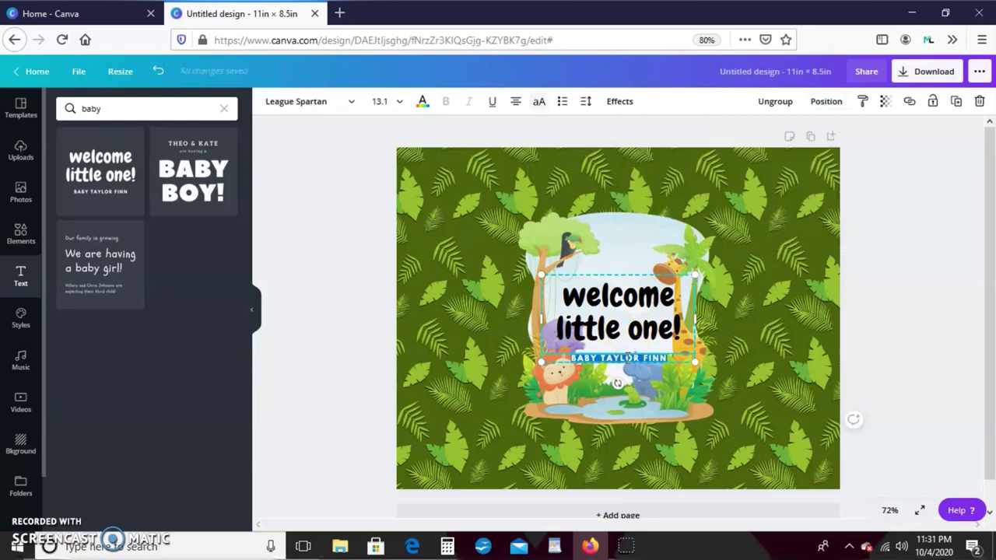
click(626, 357)
click(599, 362)
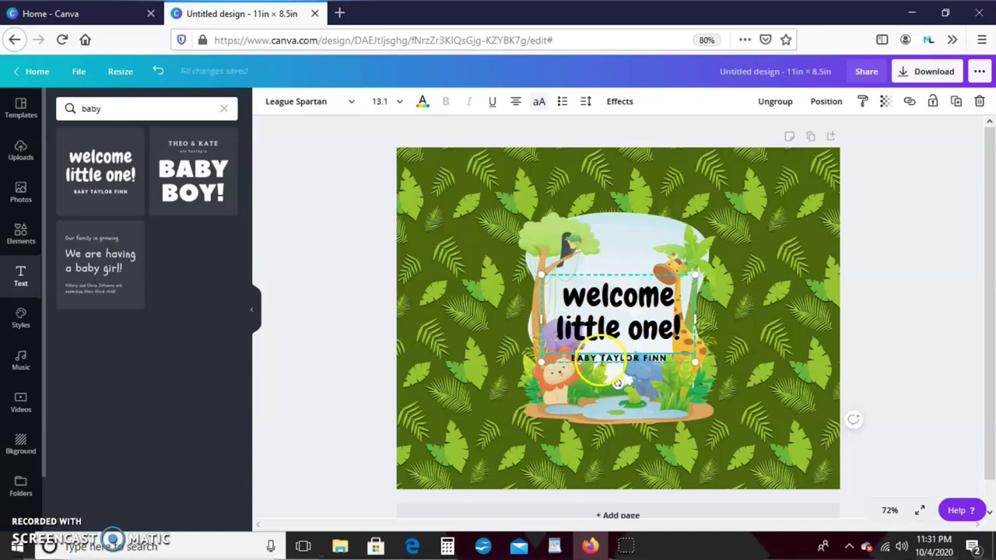
drag(612, 359, 674, 356)
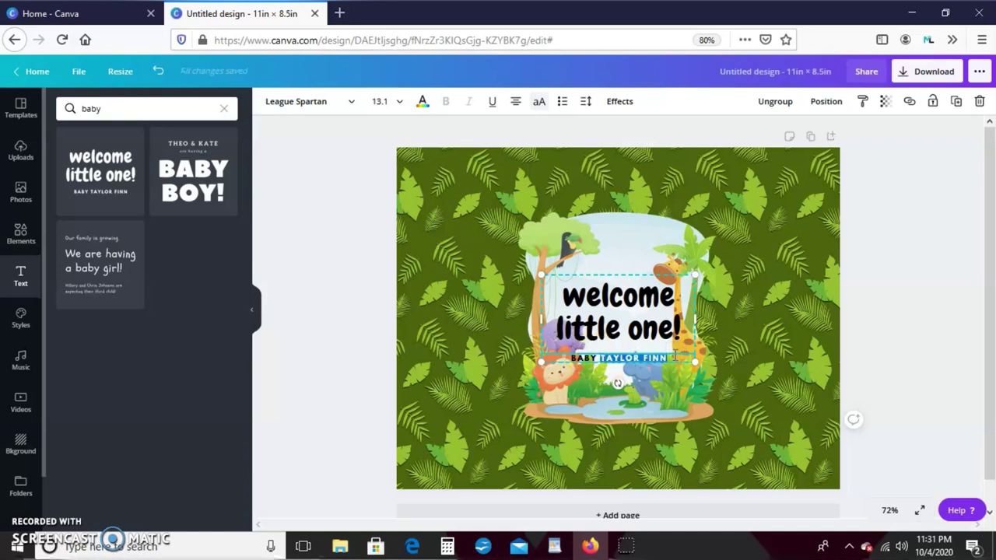
text(JAXON SMITH)
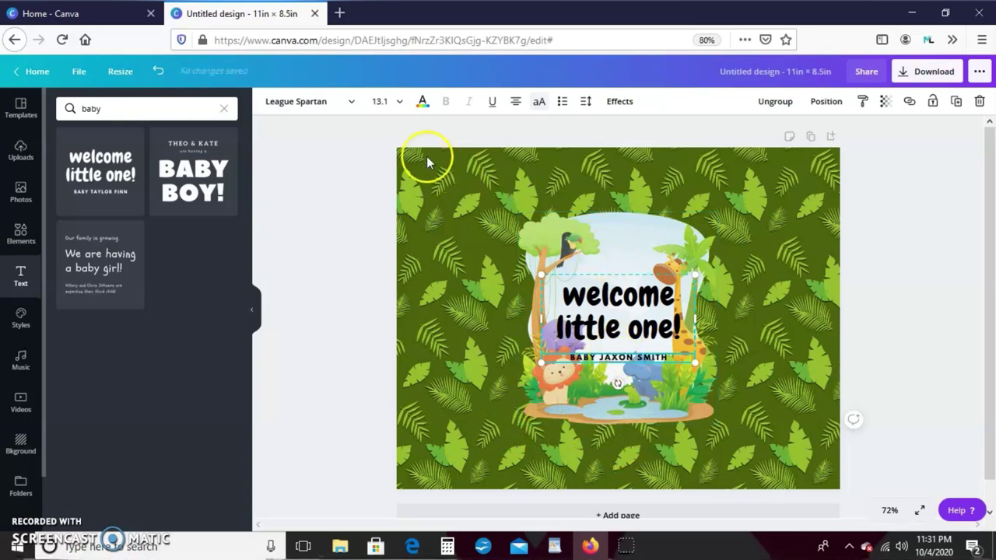
Reduce the subtitle font size to 18 so the name fits on one line.
click(387, 101)
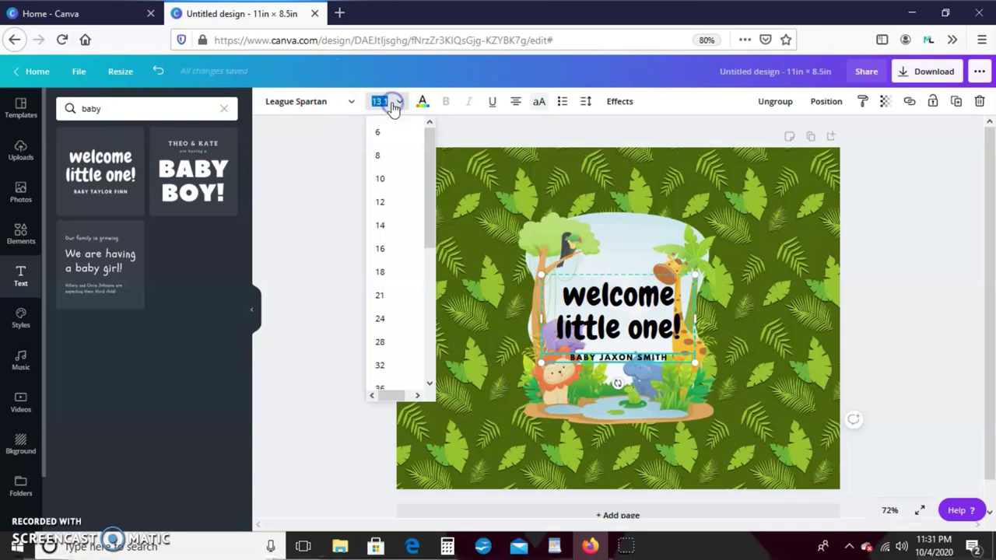
drag(422, 211, 434, 249)
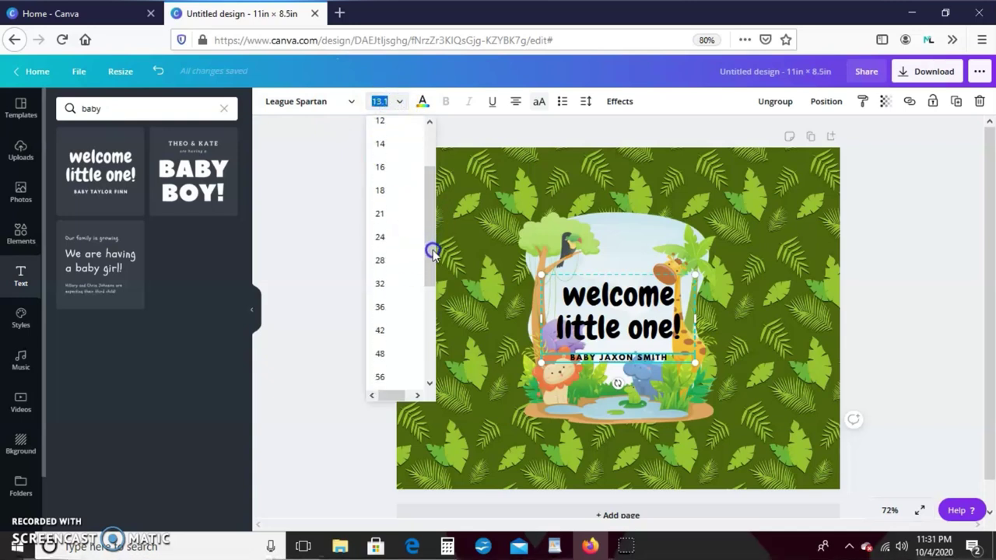
click(383, 238)
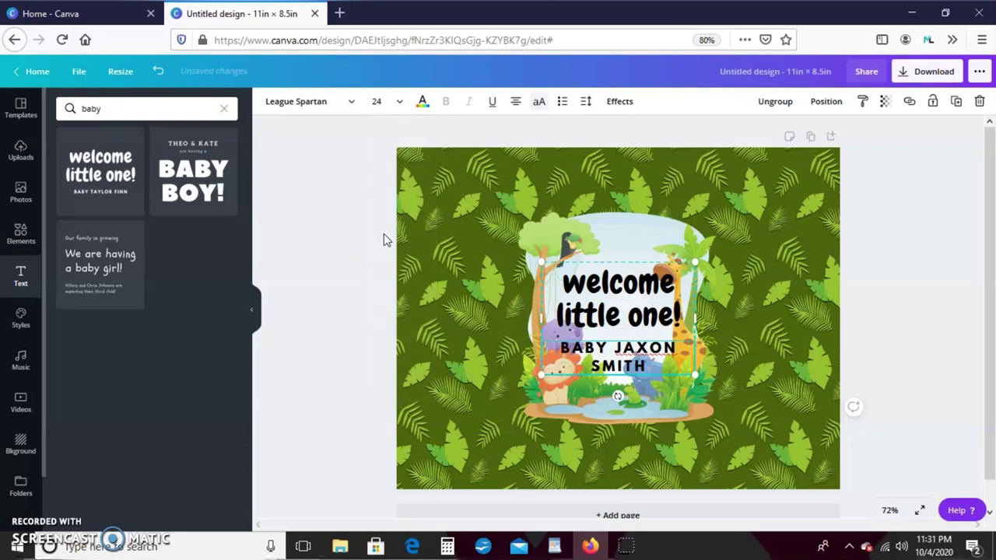
click(526, 255)
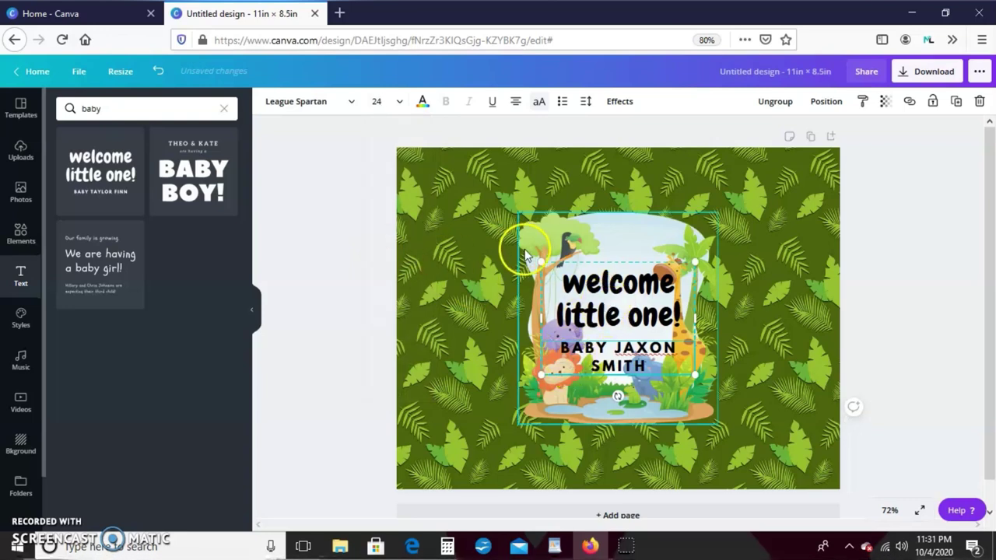
click(539, 263)
drag(545, 269, 543, 265)
click(392, 113)
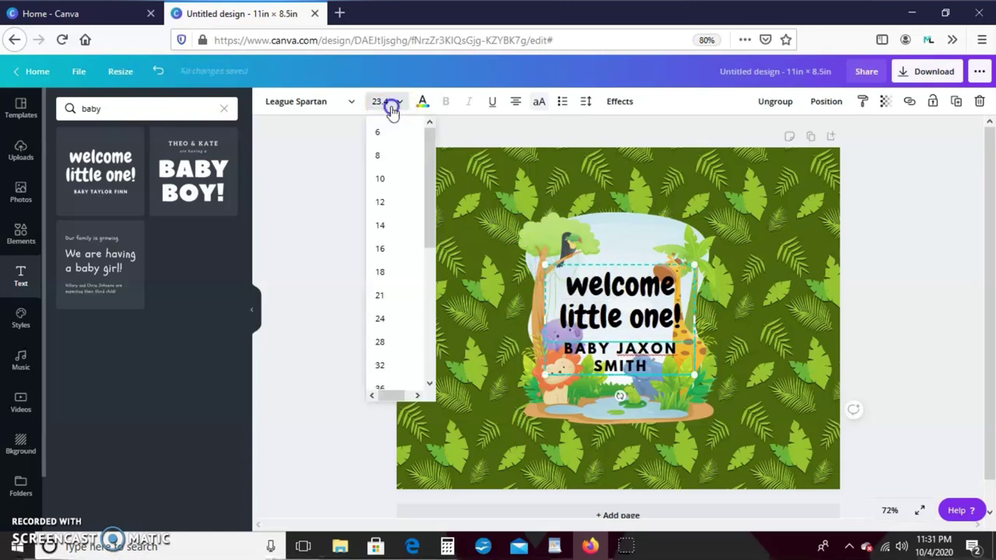
click(403, 296)
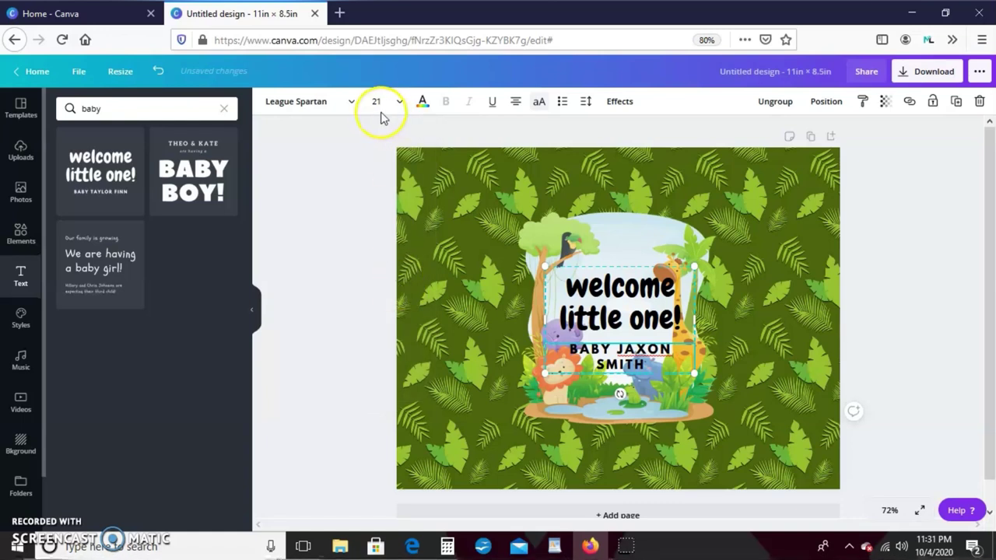
click(399, 113)
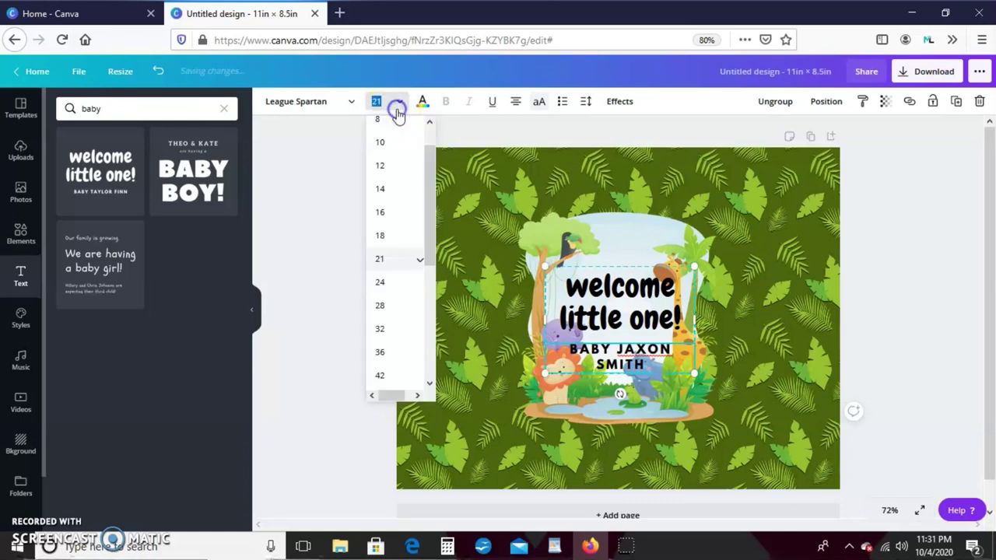
click(406, 237)
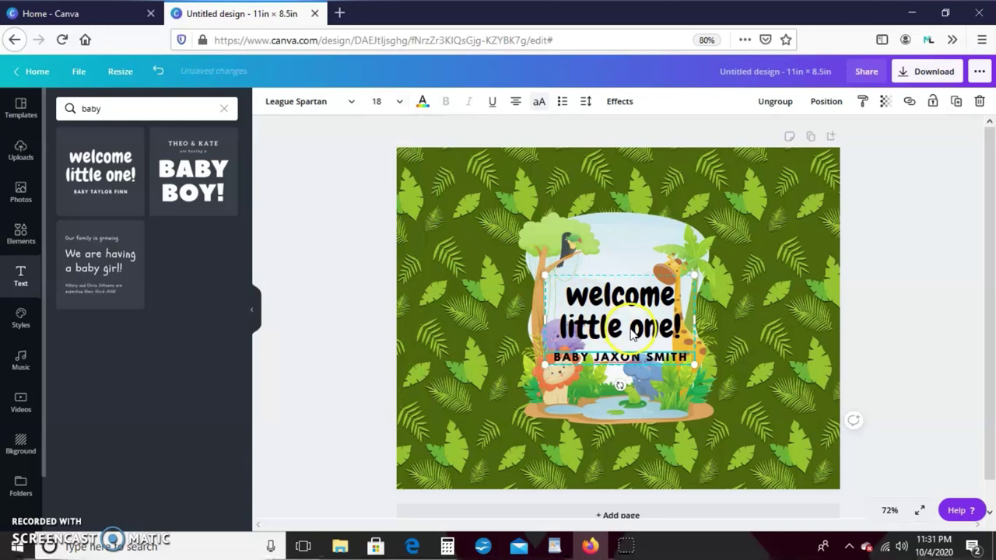
Re-centre the text group horizontally and vertically on the page.
click(827, 102)
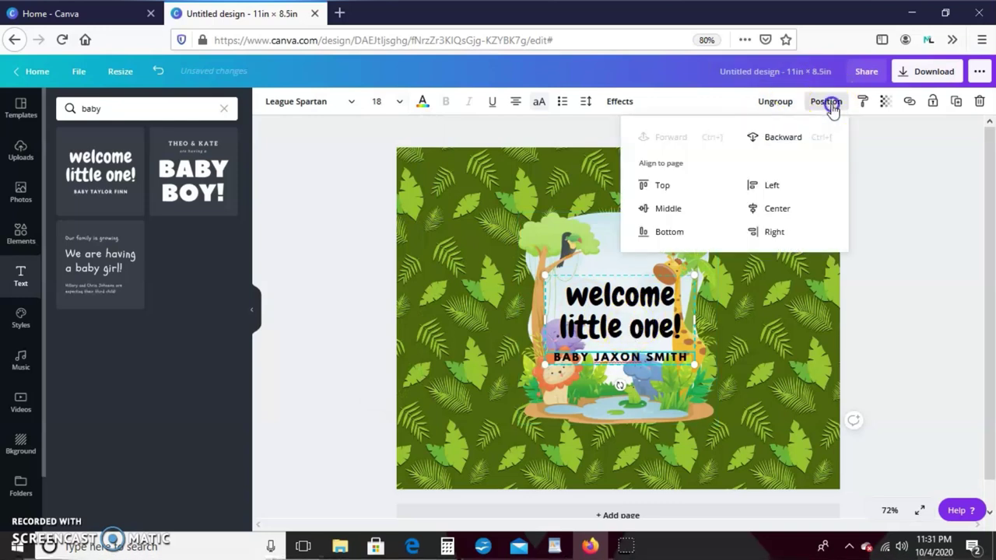
click(771, 210)
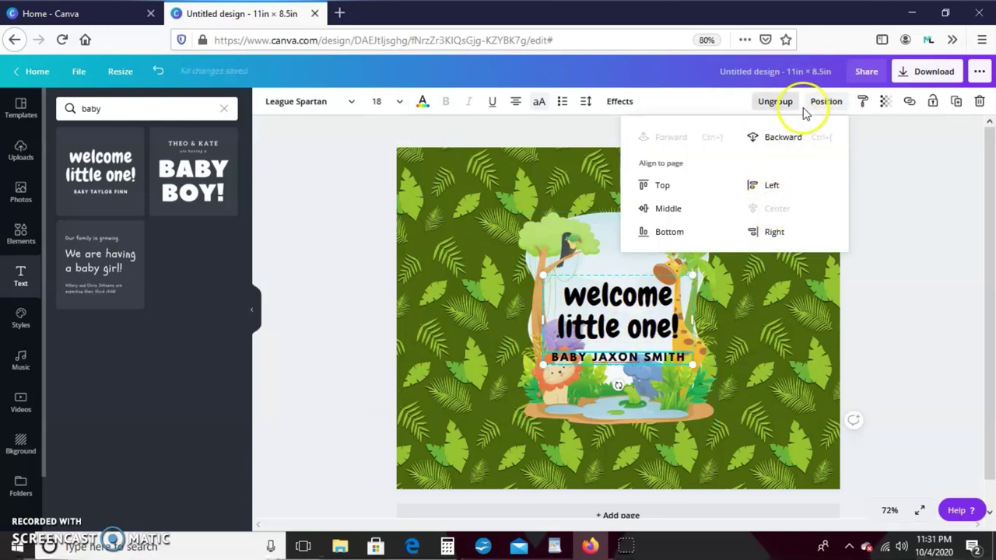
click(669, 211)
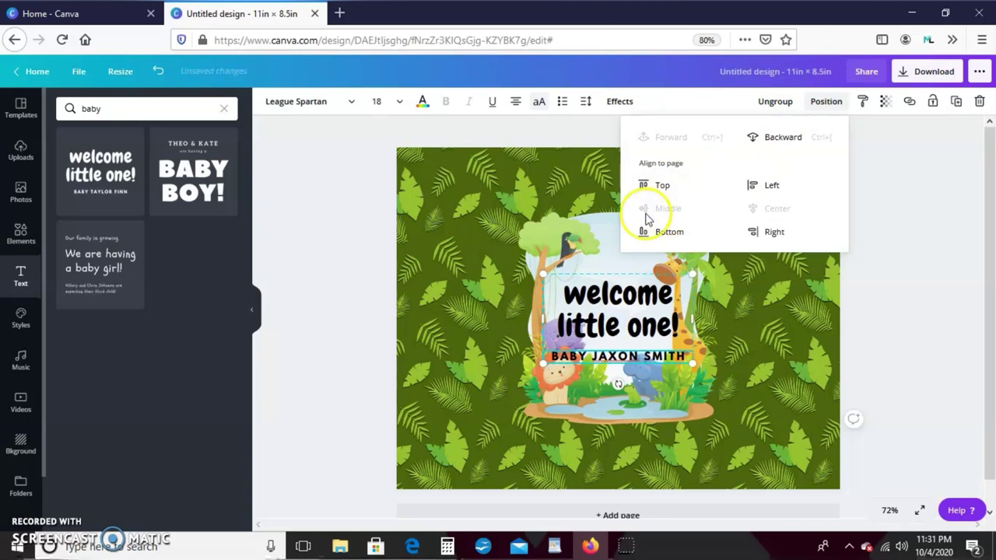
Replace the safari element search with 'barcode' and scroll through the barcode results.
click(477, 410)
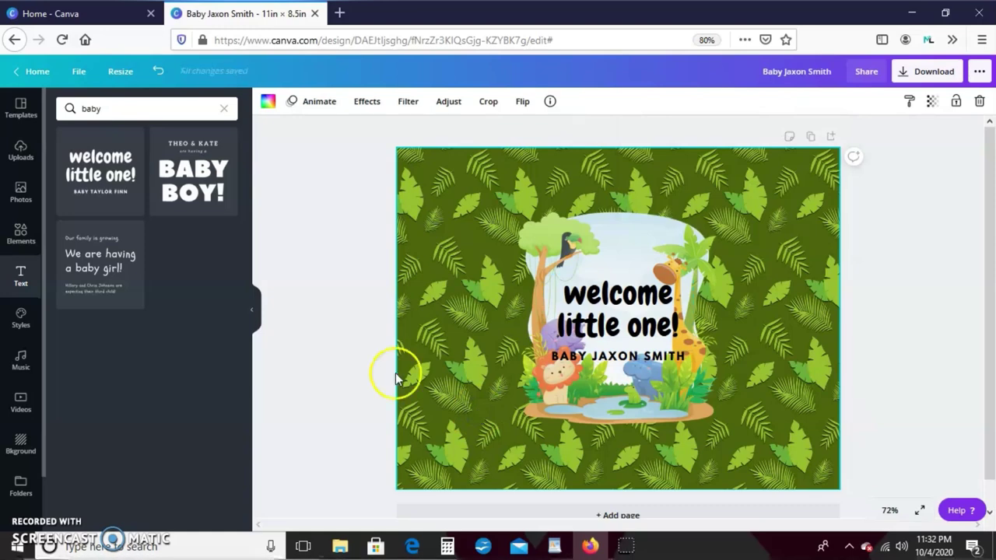
click(24, 243)
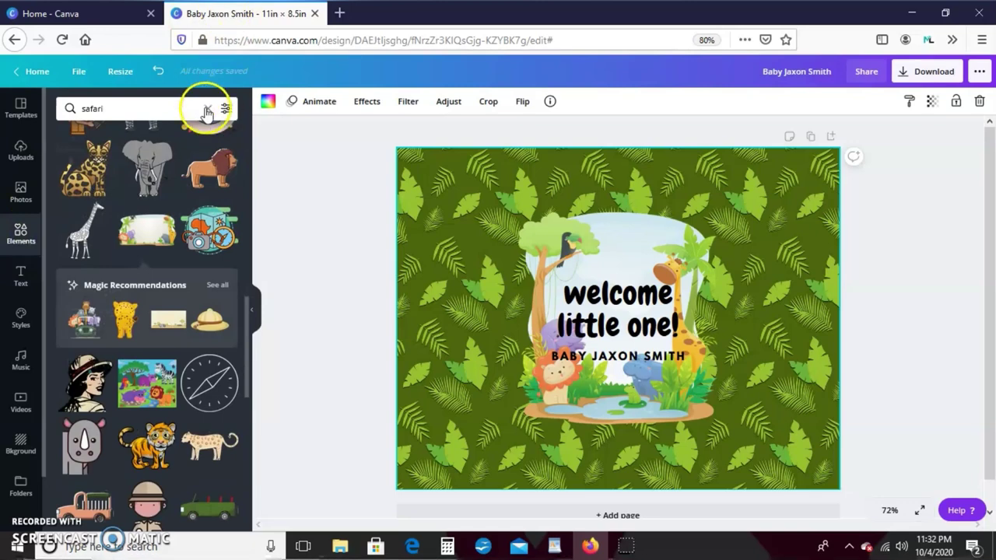
click(178, 117)
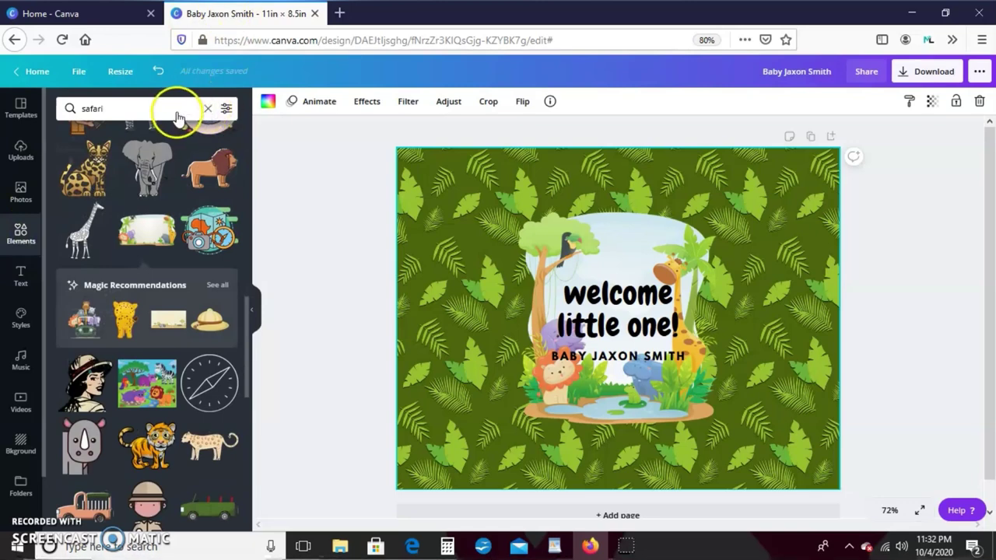
key(ctrl+a)
key(BackSpace)
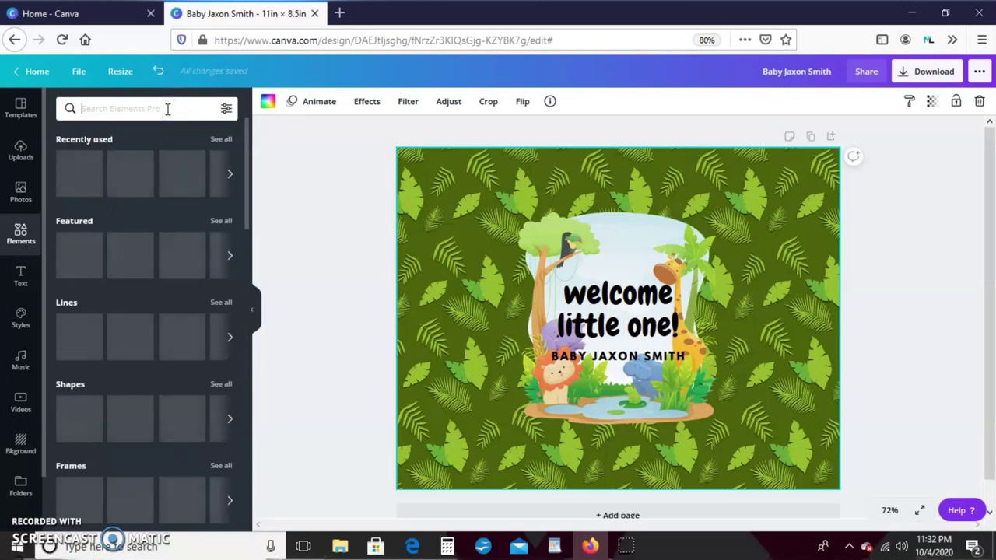
text(barcod)
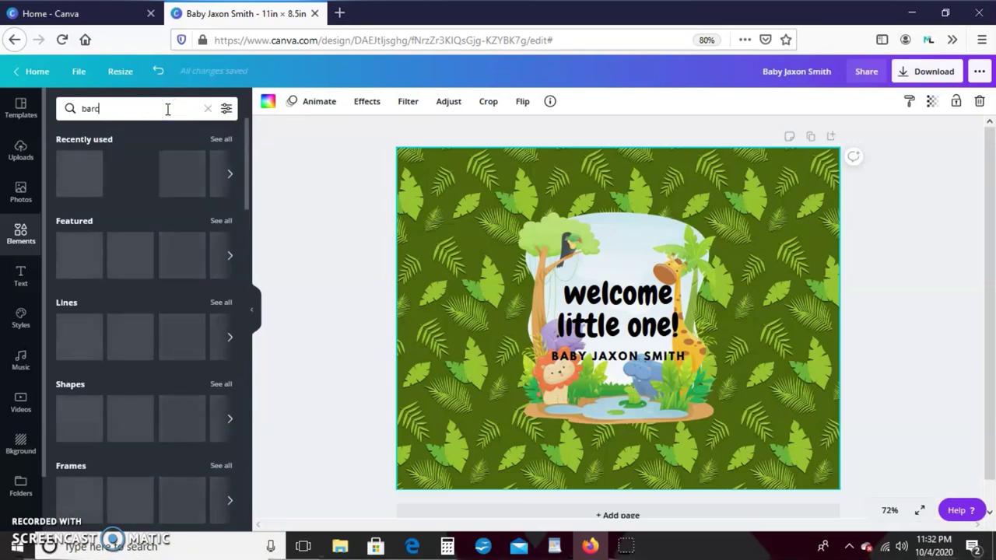
text(e)
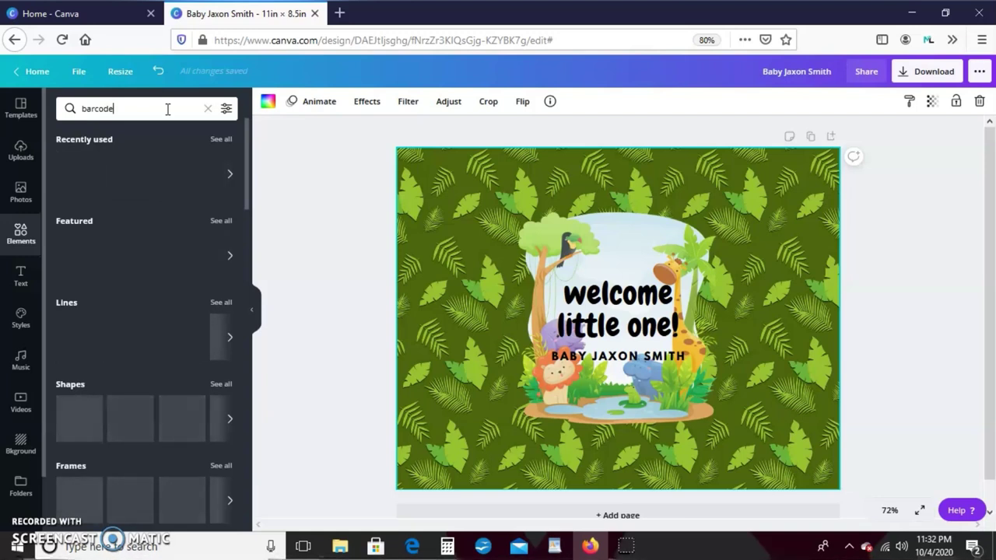
key(Return)
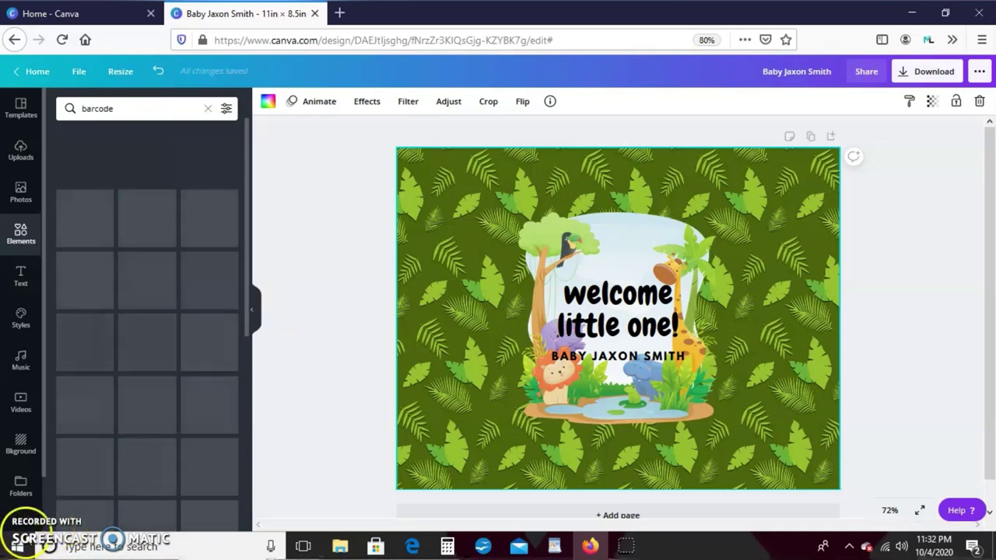
click(257, 130)
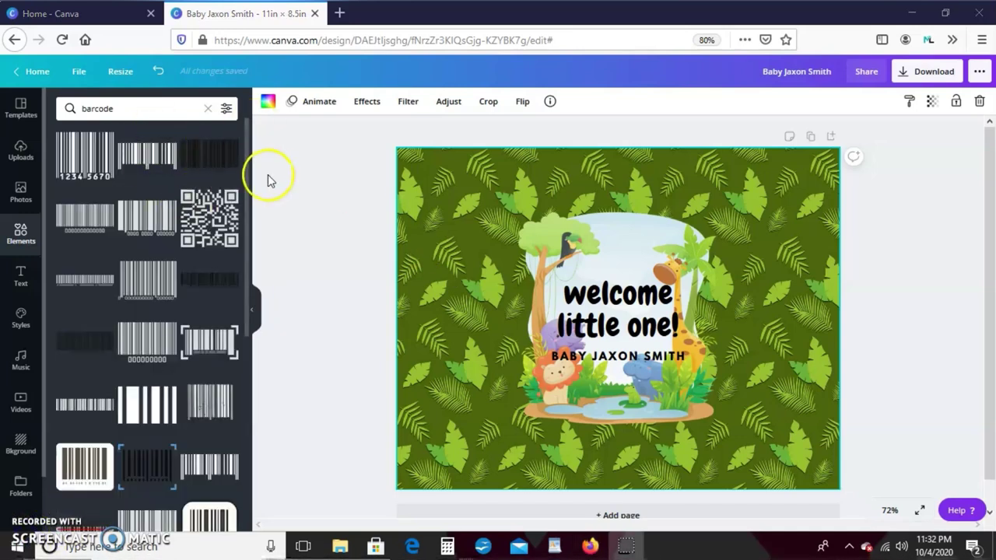
drag(247, 161, 235, 81)
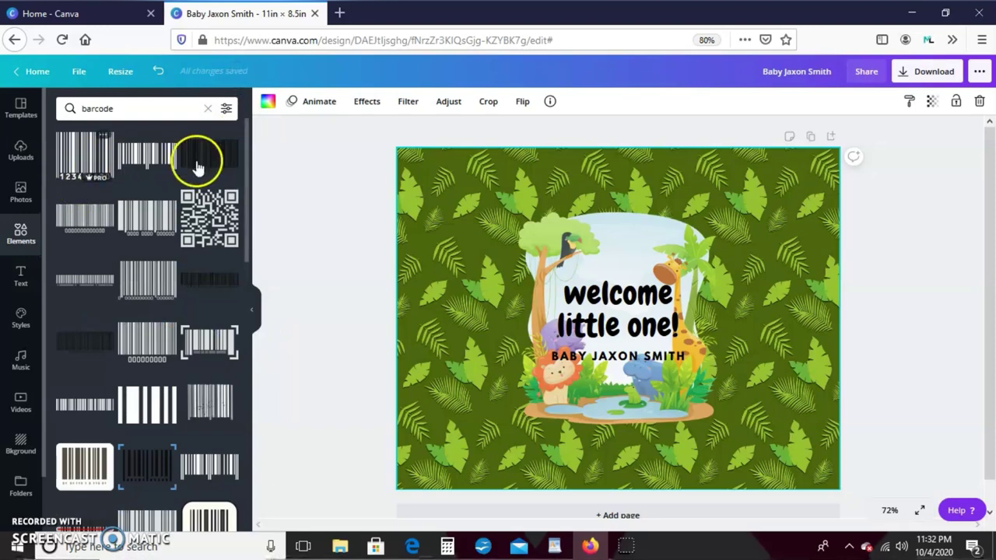
Add the 1234 5670 barcode, shrink it small and tuck it into the bottom-right corner.
click(336, 196)
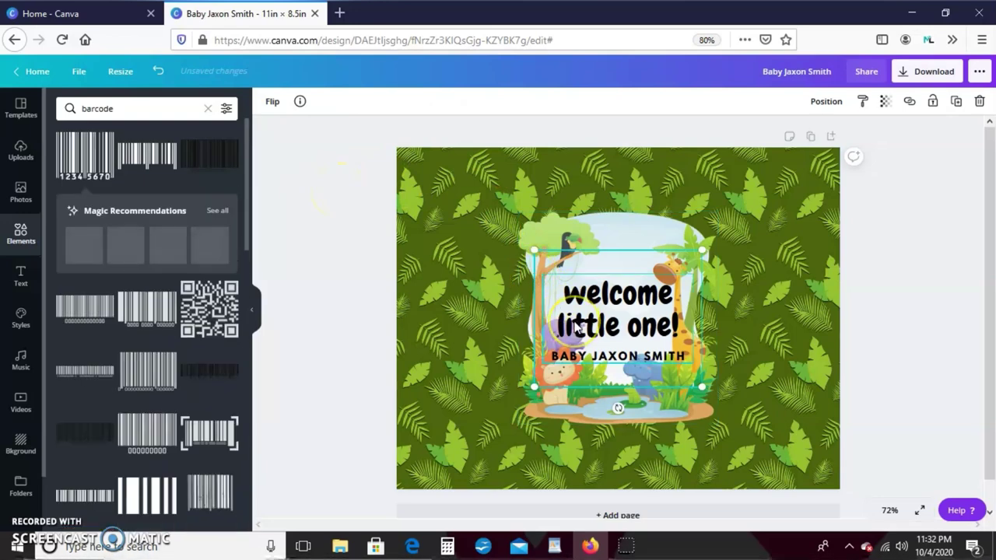
click(564, 273)
drag(564, 272, 724, 395)
click(702, 393)
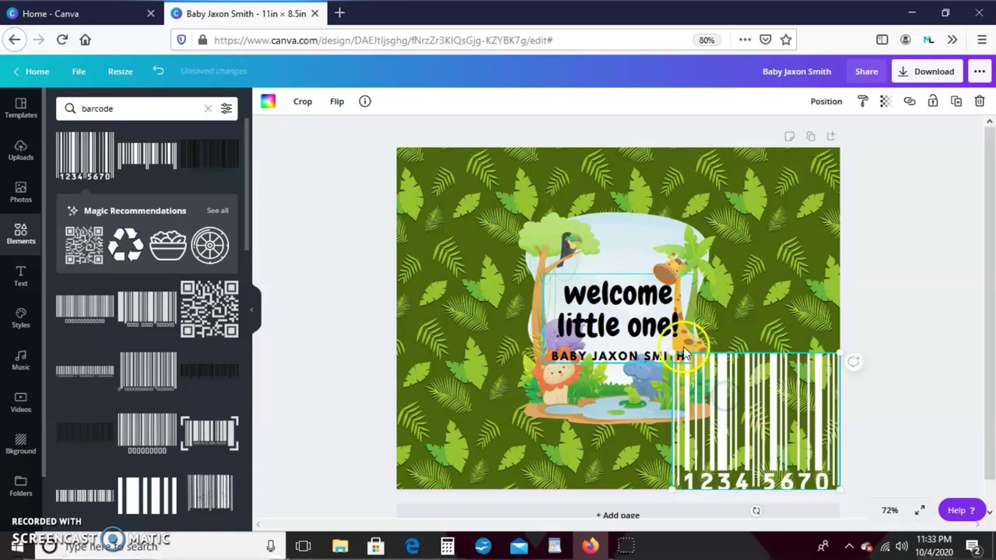
drag(686, 359, 761, 424)
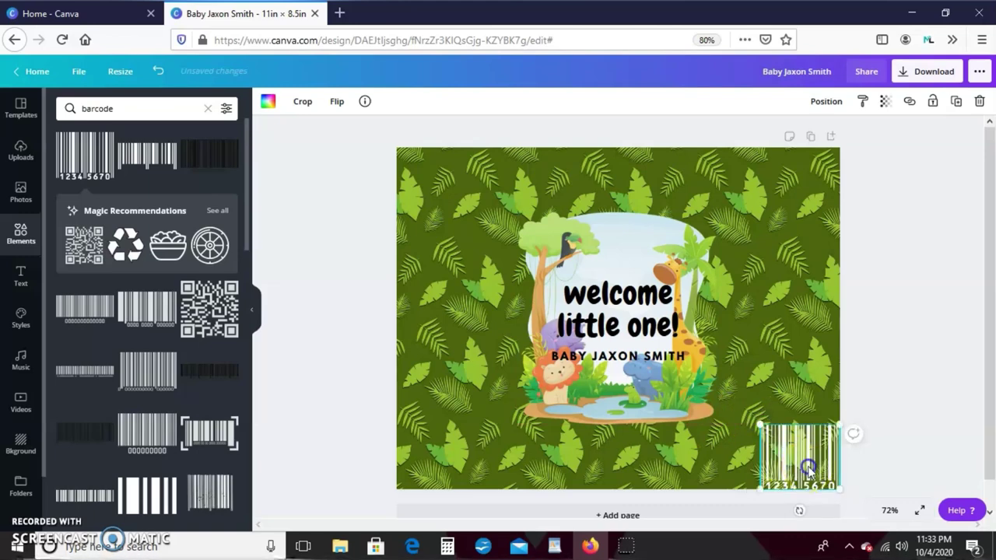
mouse_move(805, 465)
mouse_down()
mouse_move(792, 455)
mouse_move(802, 461)
mouse_up()
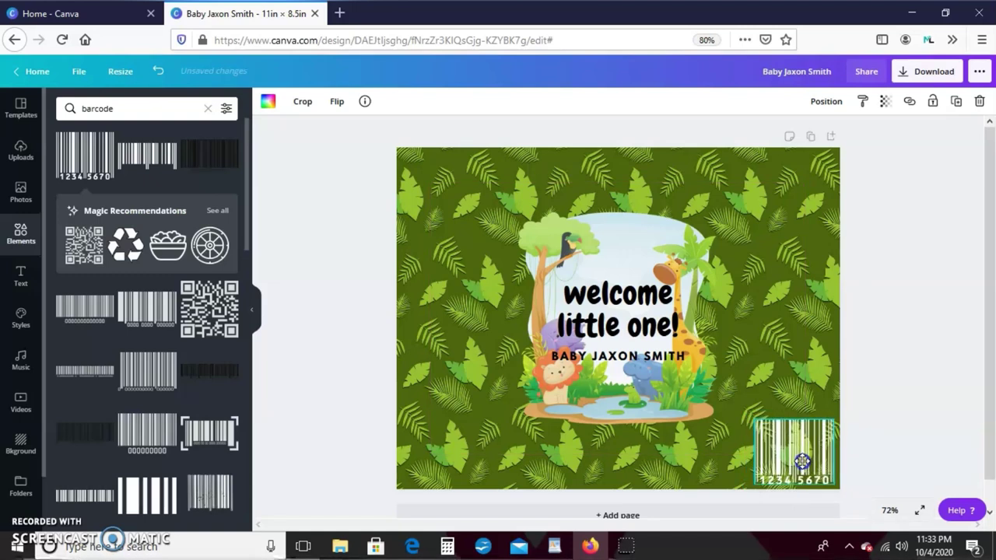
click(795, 374)
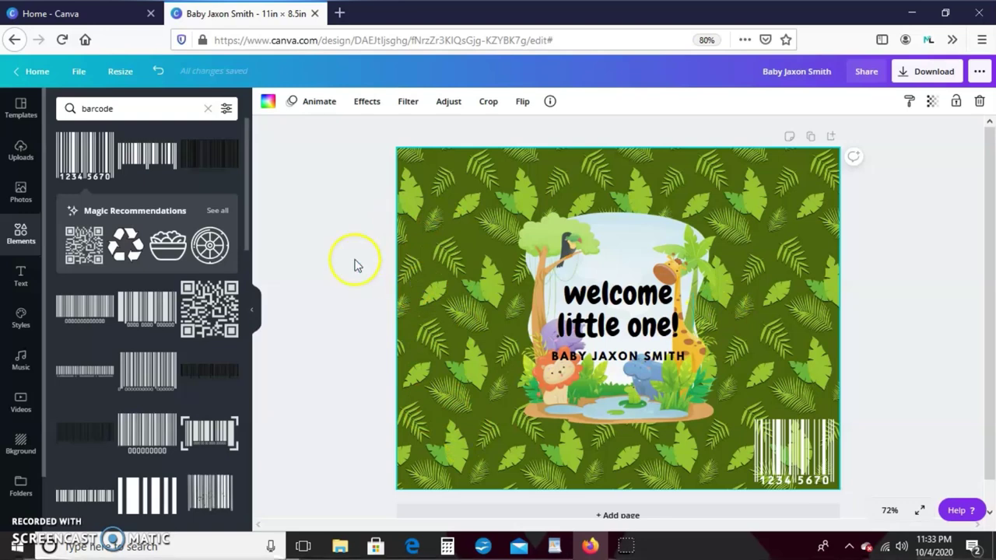
Search text designs for 'menu' and add the Espresso menu at the page's left side.
click(23, 287)
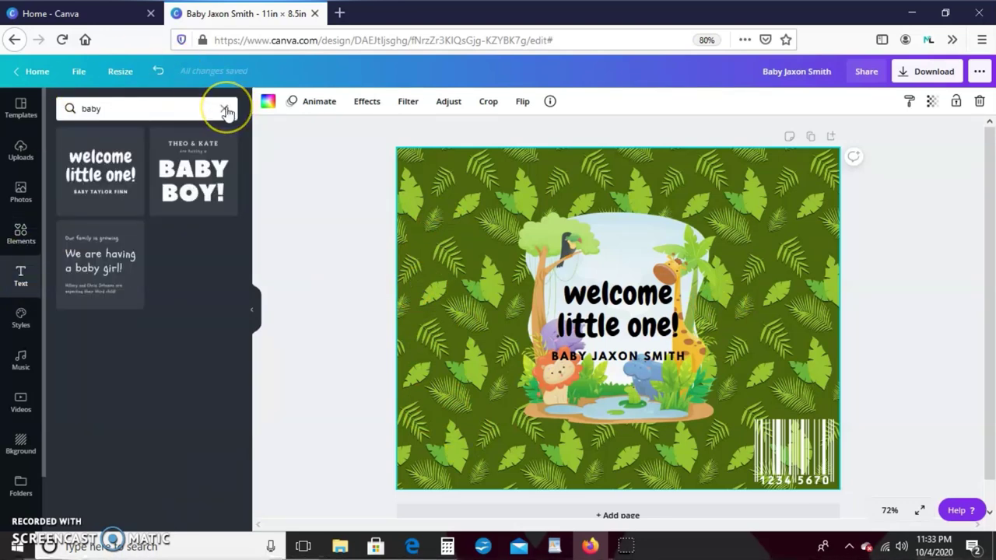
click(181, 111)
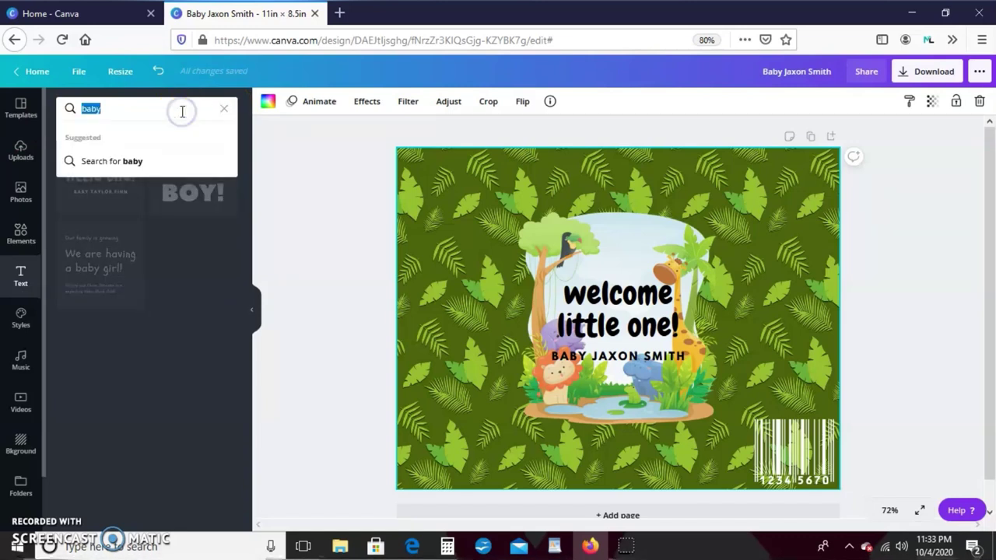
text(menu)
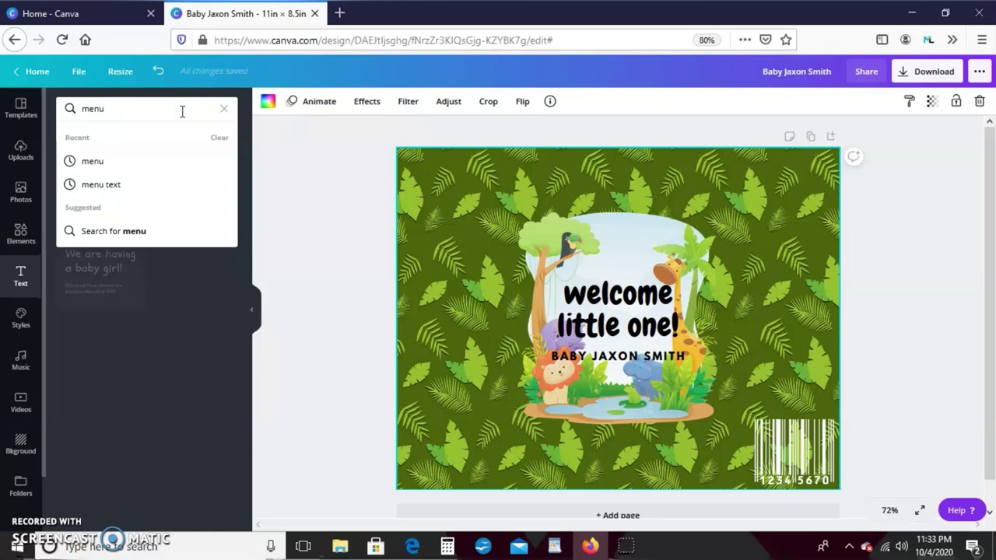
click(127, 164)
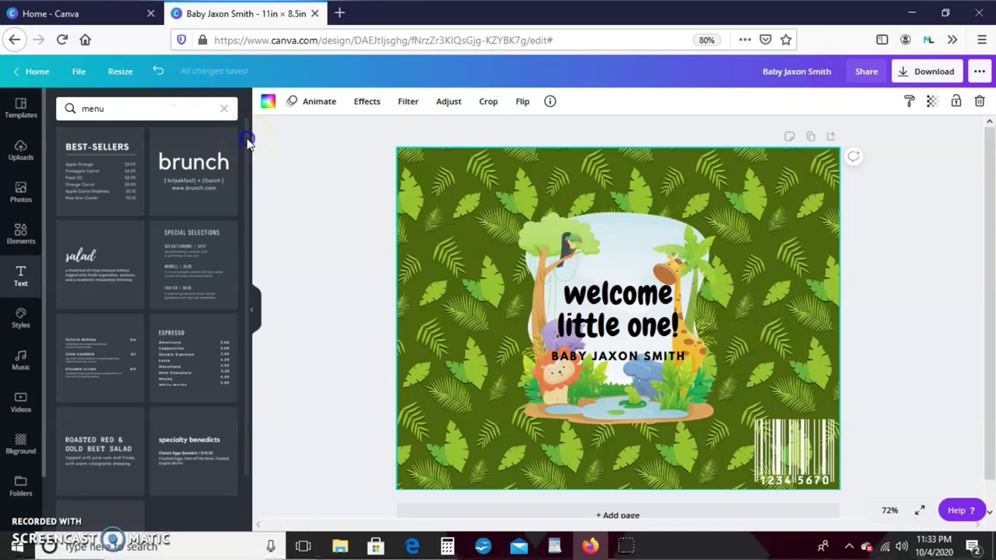
drag(249, 141, 253, 224)
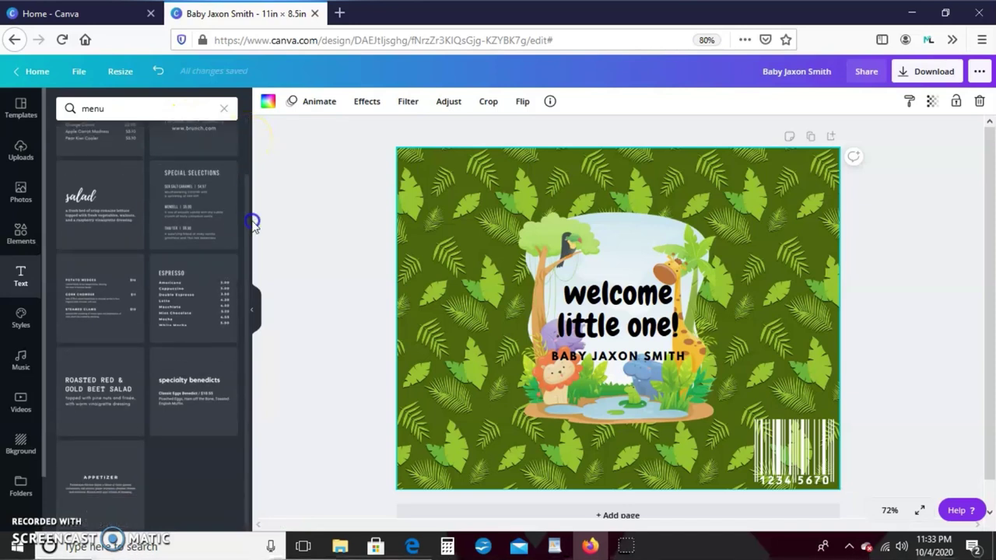
click(192, 326)
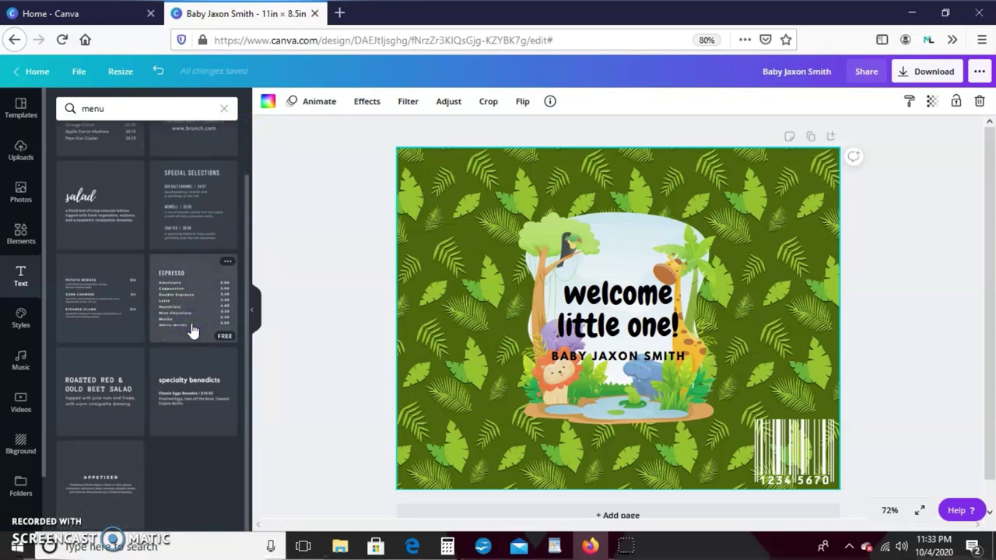
click(156, 293)
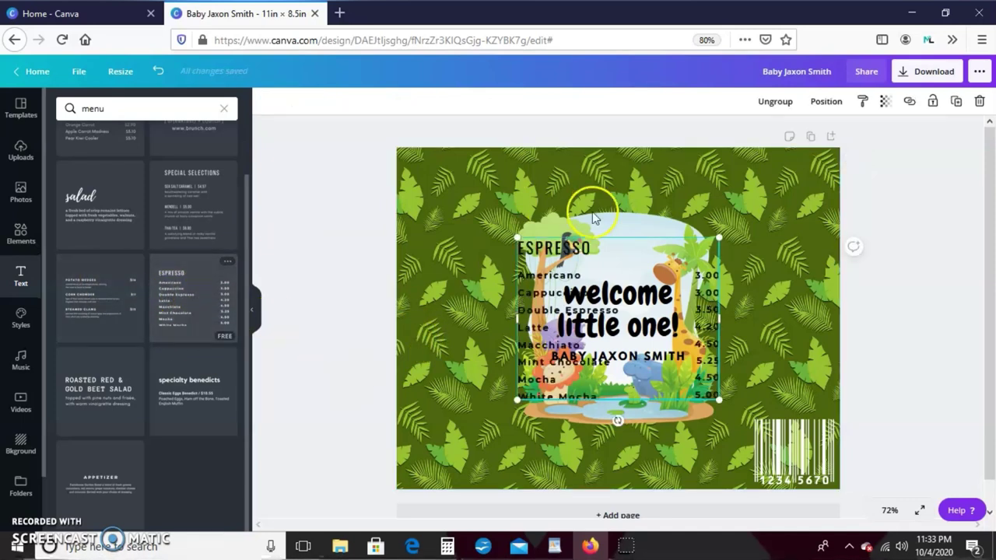
drag(649, 245, 531, 255)
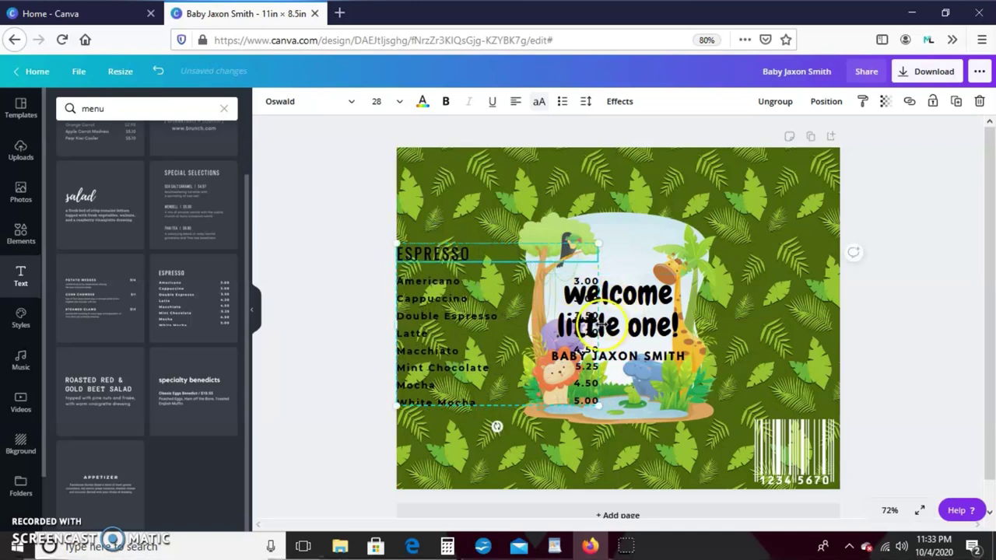
Retitle the menu 'NUTRITION FACTS', list Cuteness, Blessing and Sleep, and delete the leftover items and prices.
double_click(492, 253)
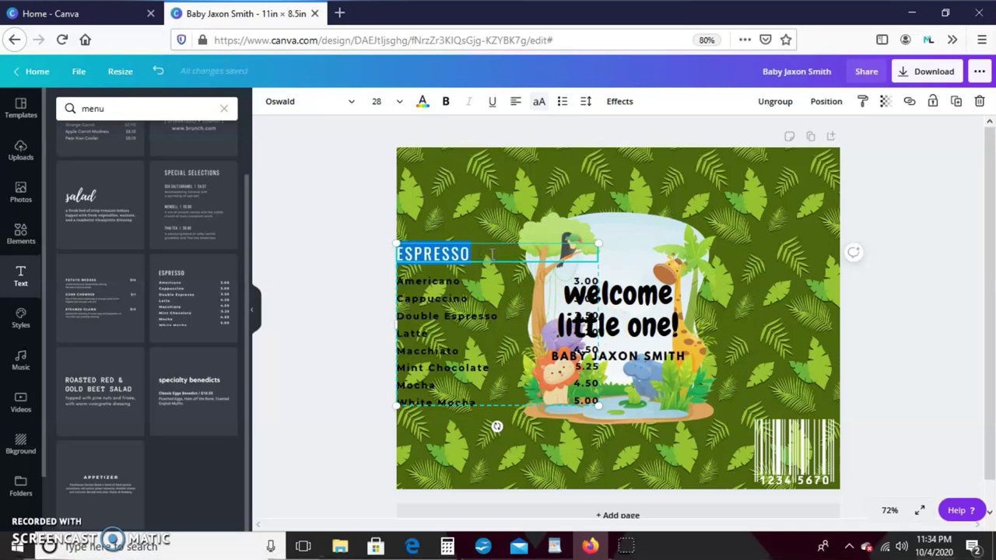
text(NUTRITON FGATS)
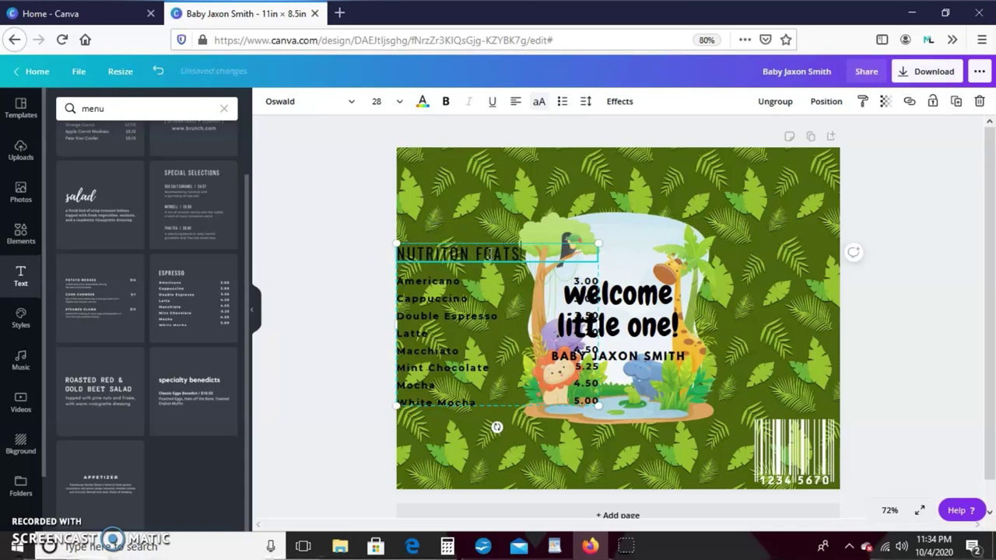
click(487, 253)
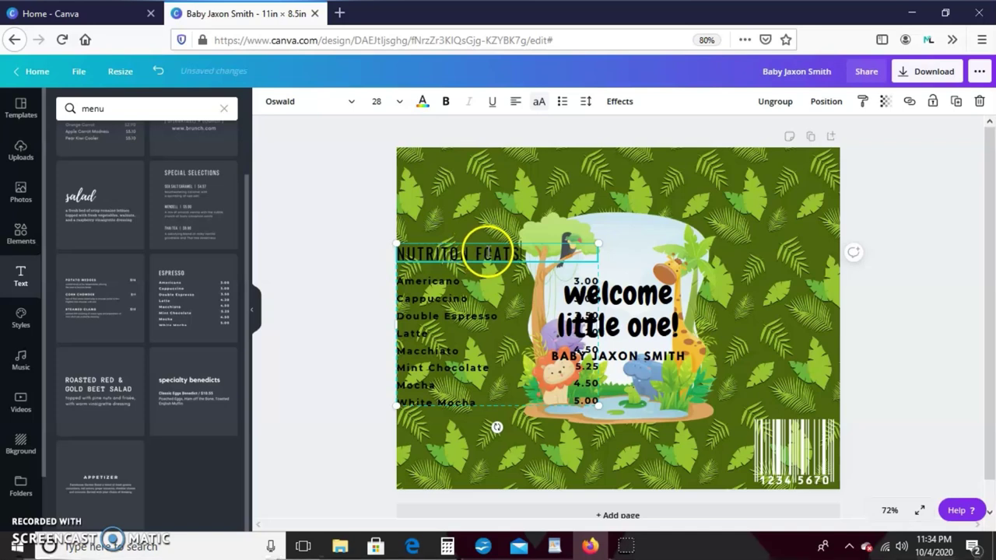
text(Cuteness)
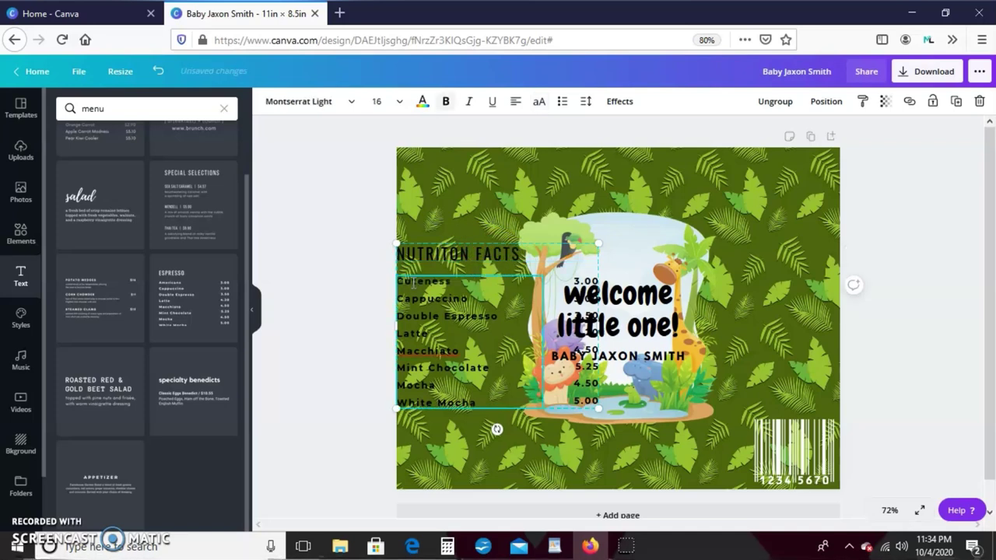
double_click(432, 298)
text(Blessing)
drag(397, 316, 498, 316)
text(Sleep)
double_click(412, 333)
key(BackSpace)
drag(476, 402, 397, 351)
key(BackSpace)
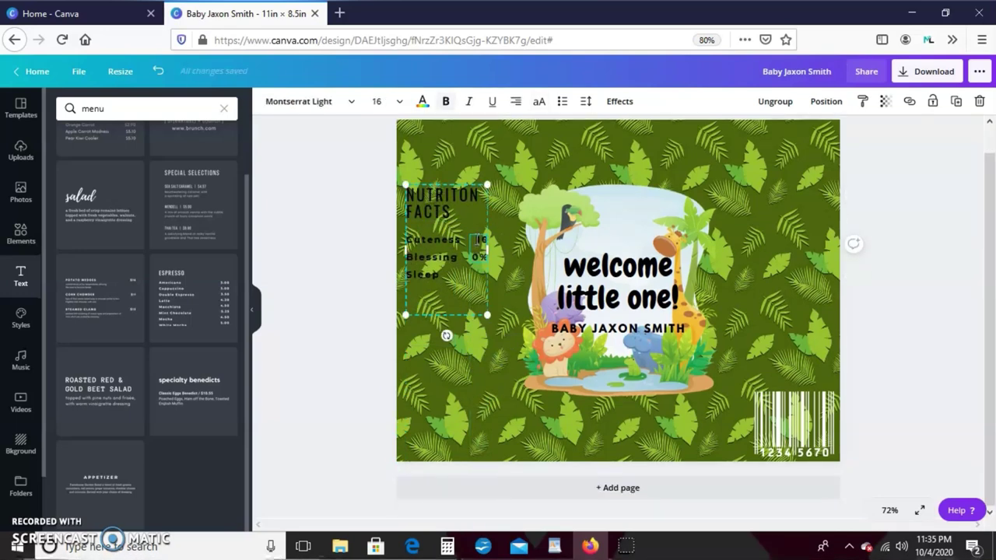
Add 100% after Cuteness and Blessing and adjust the list text size.
text(100)
click(399, 101)
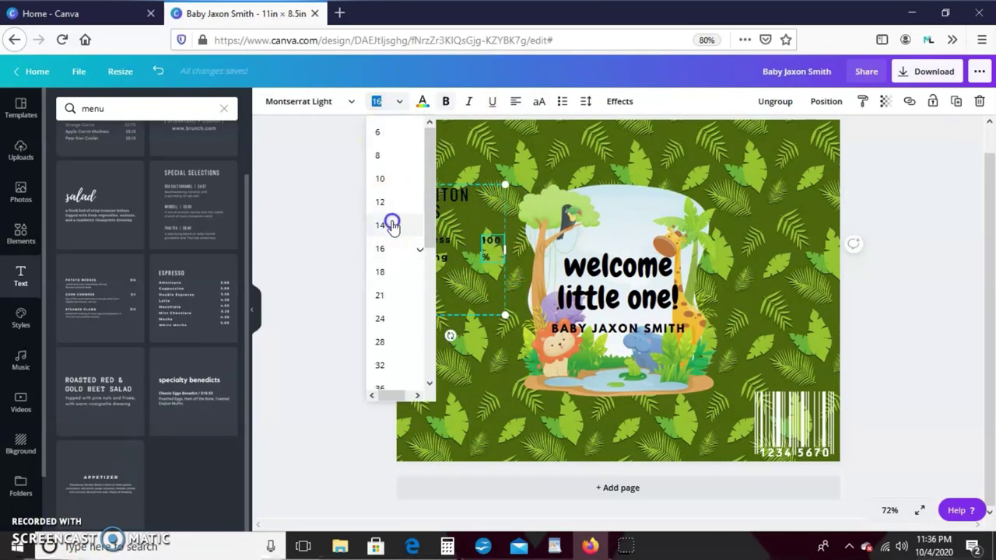
click(389, 222)
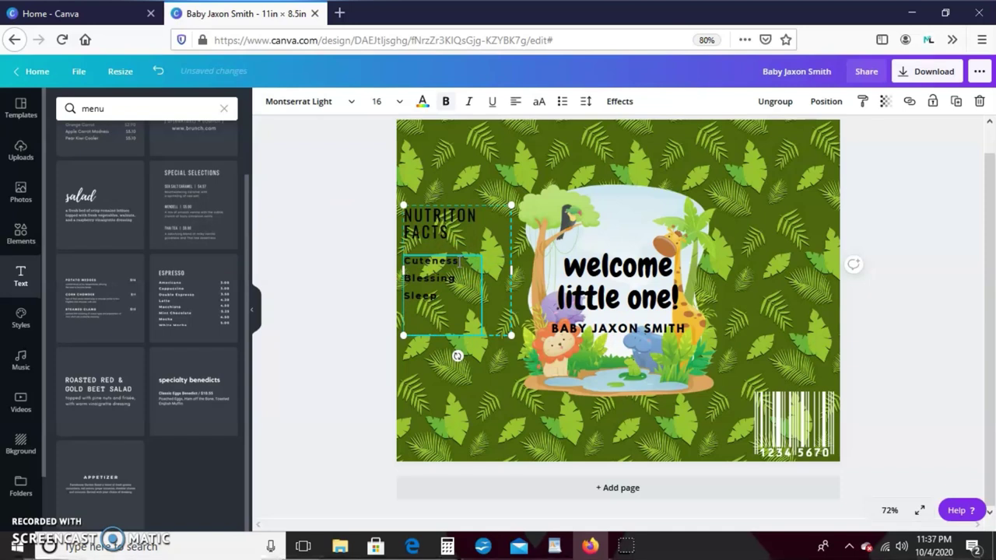
key(ctrl+z)
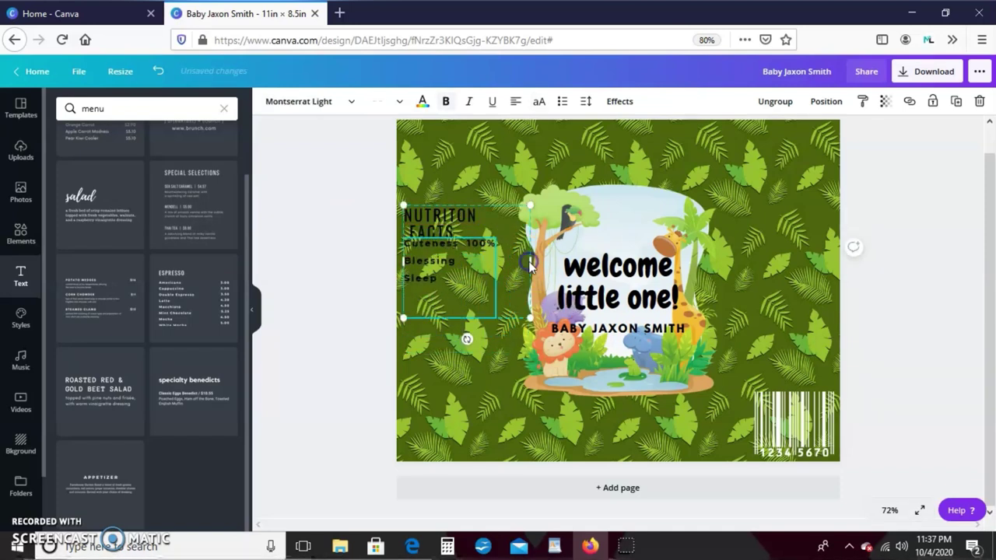
click(465, 262)
Search Elements for 'line' and place a line under the nutrition heading.
text(100)
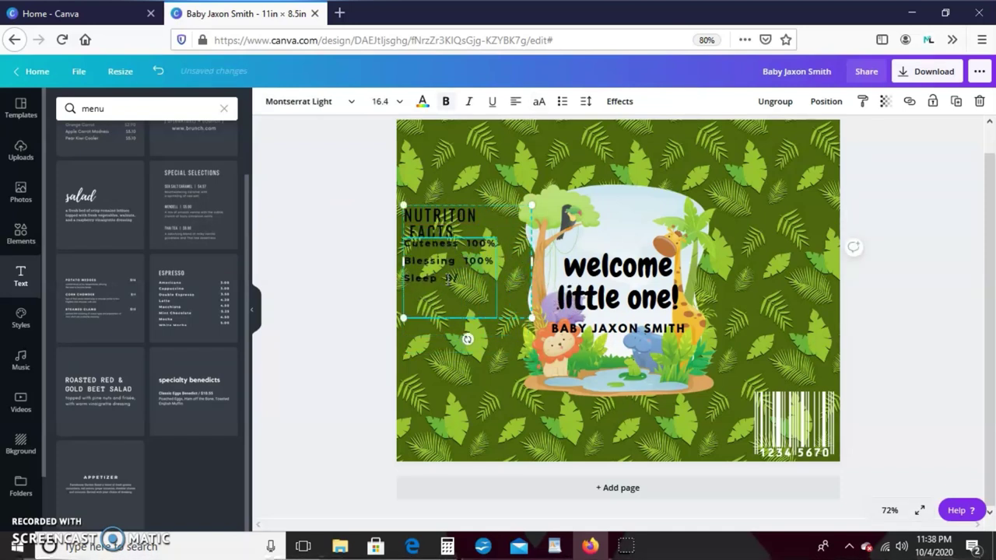
click(21, 230)
double_click(173, 108)
text(line)
key(Return)
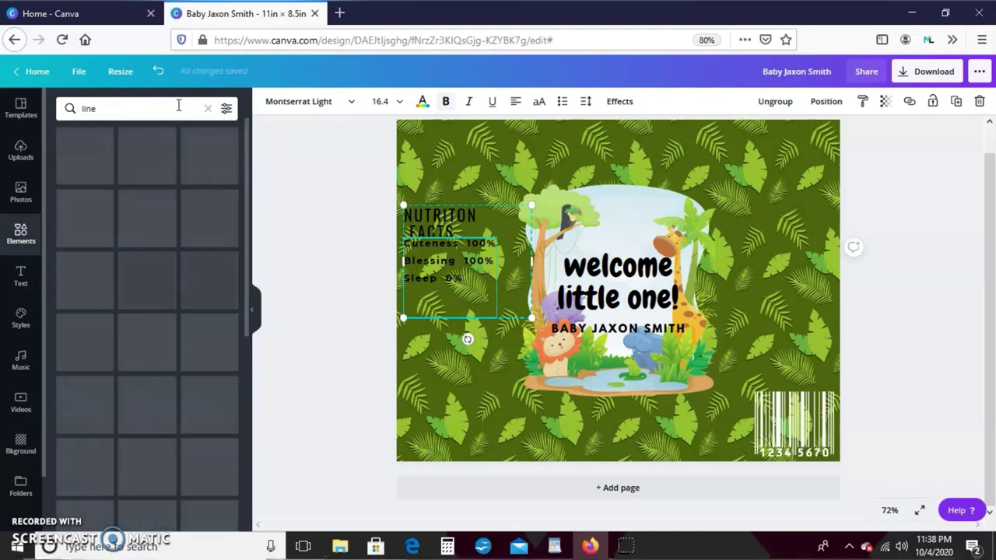
drag(85, 156, 467, 247)
Delete the whole nutrition text group and the leftover grey line from the design.
click(440, 222)
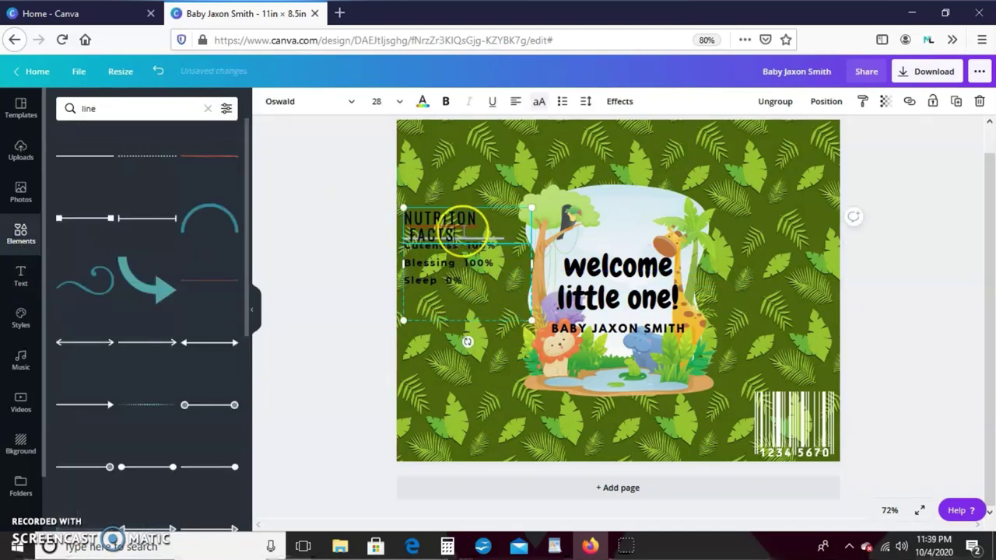
key(Delete)
double_click(158, 113)
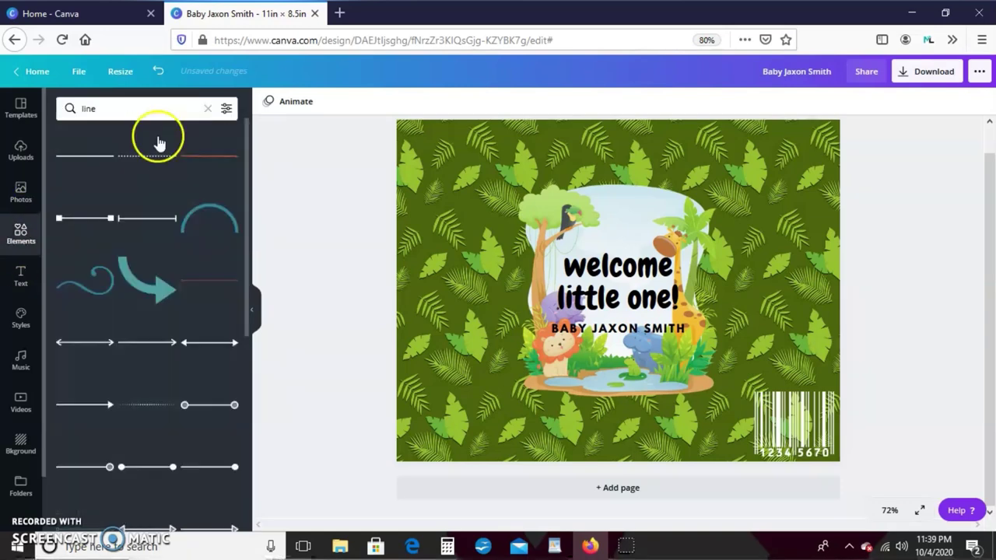
text(Safari)
click(410, 302)
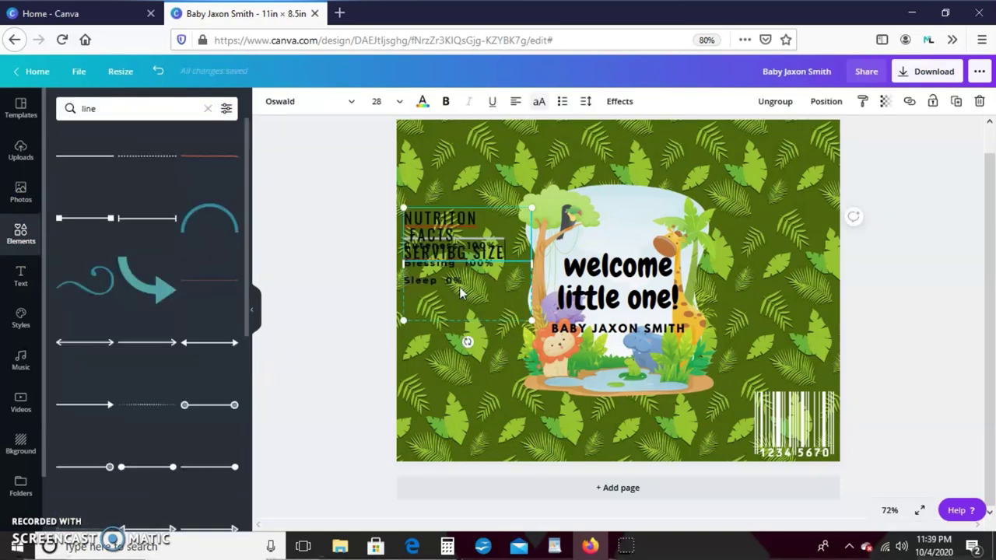
click(984, 107)
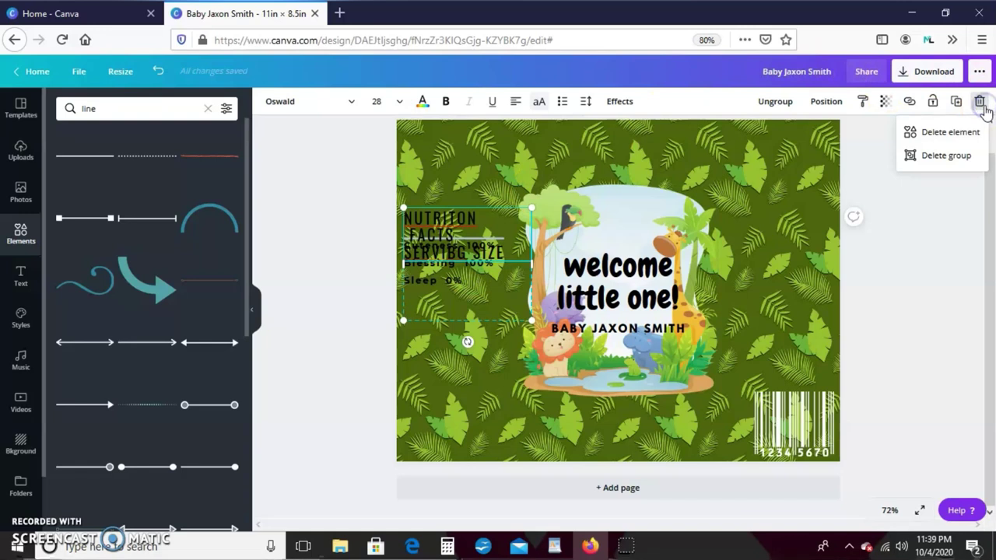
click(951, 156)
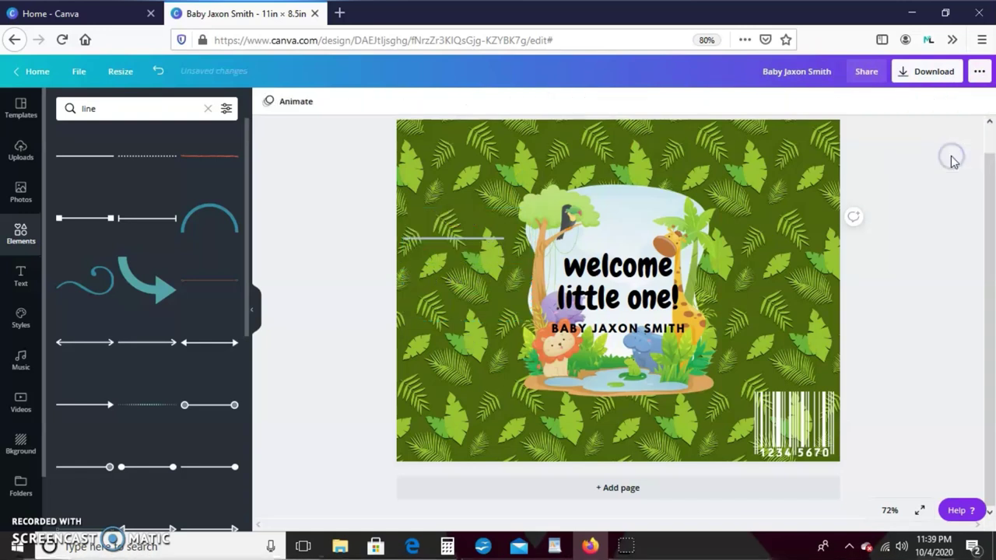
click(451, 239)
key(Delete)
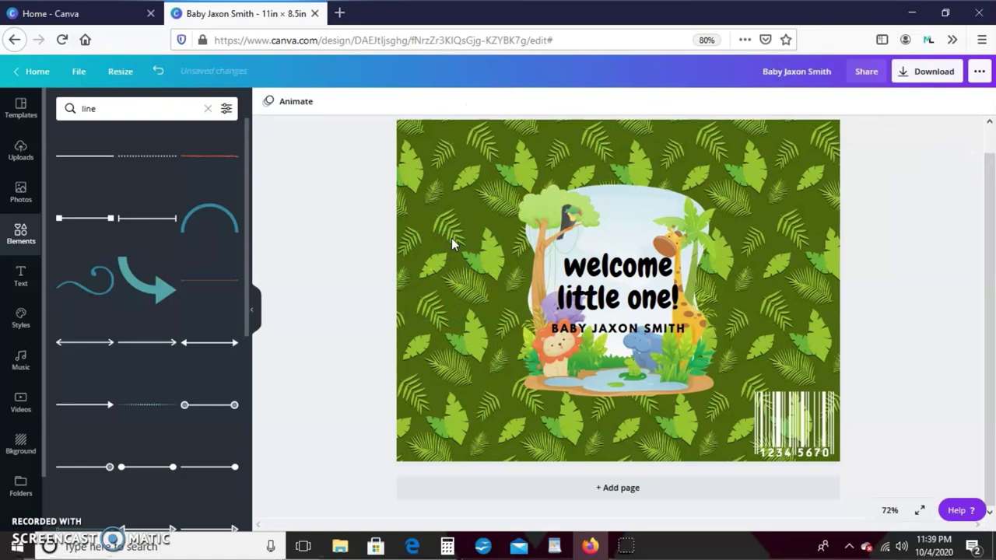
Clear the 'line' search so Elements shows its general categories.
click(21, 195)
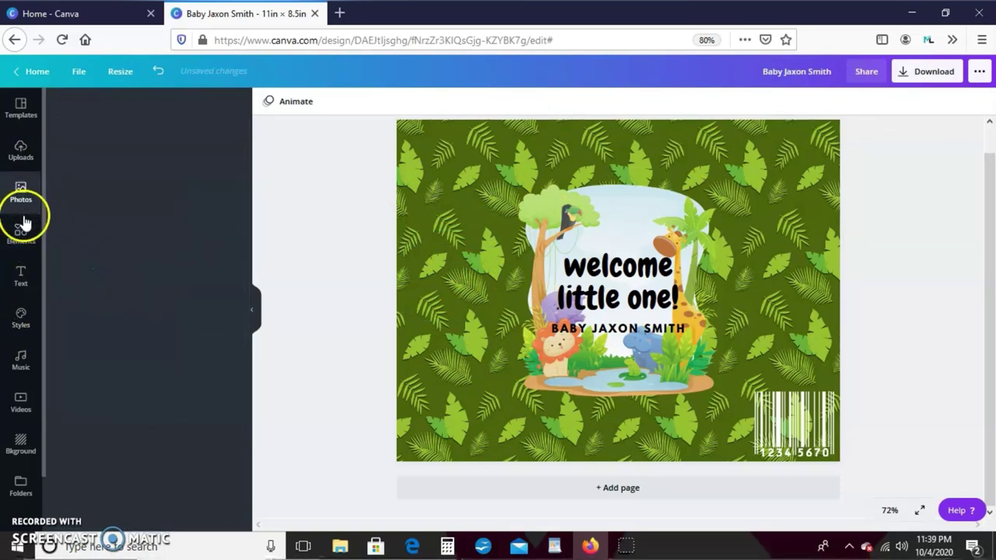
click(16, 251)
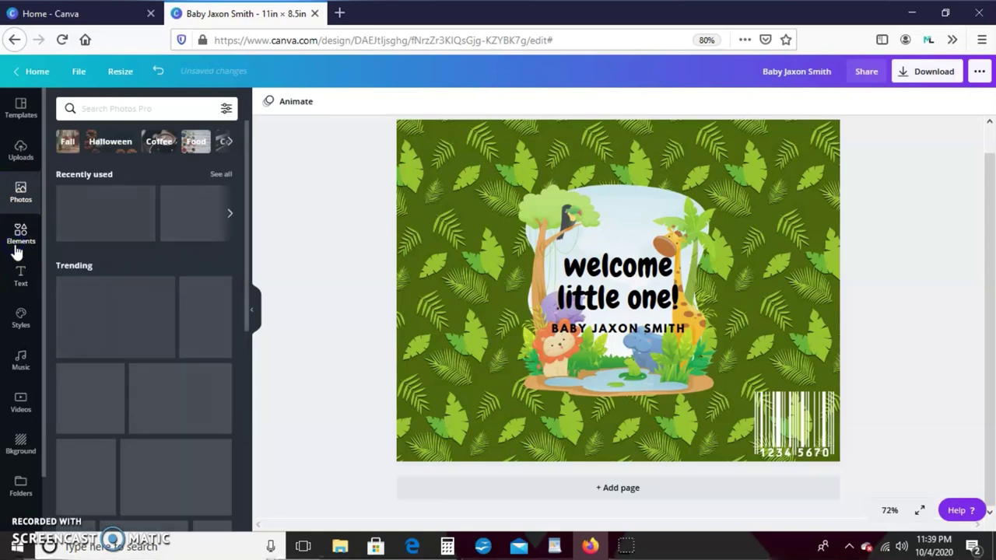
click(209, 108)
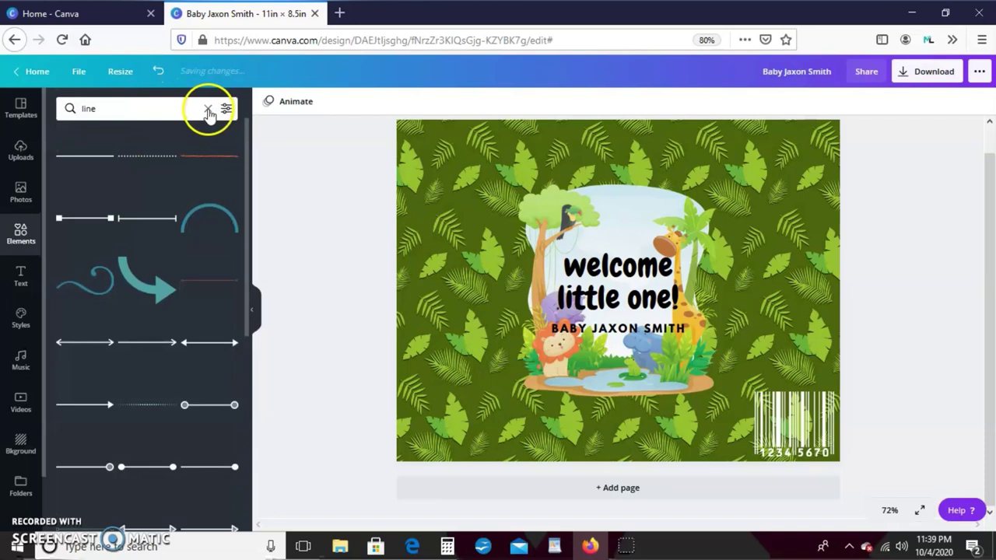
click(208, 110)
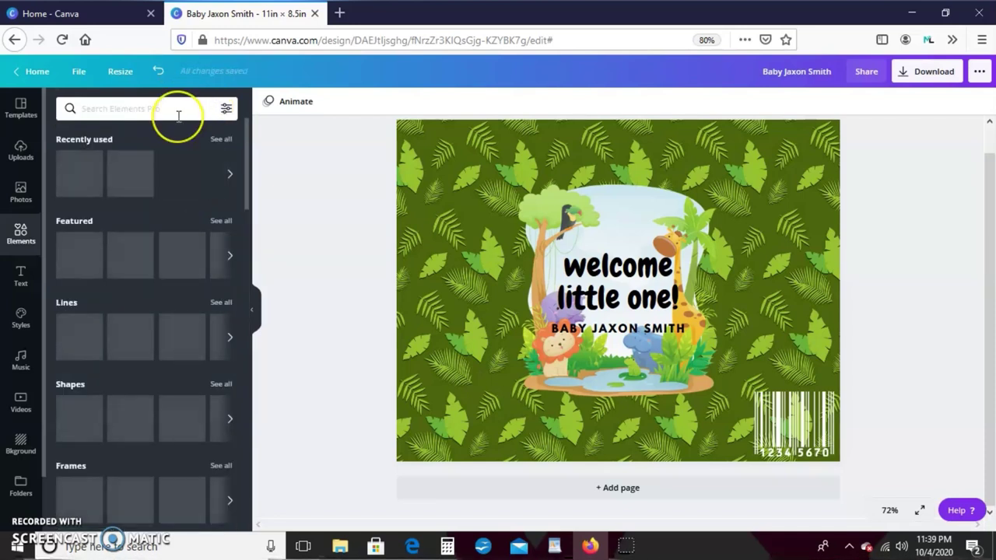
Search Elements for 'Safari' and browse the results.
text(Saf)
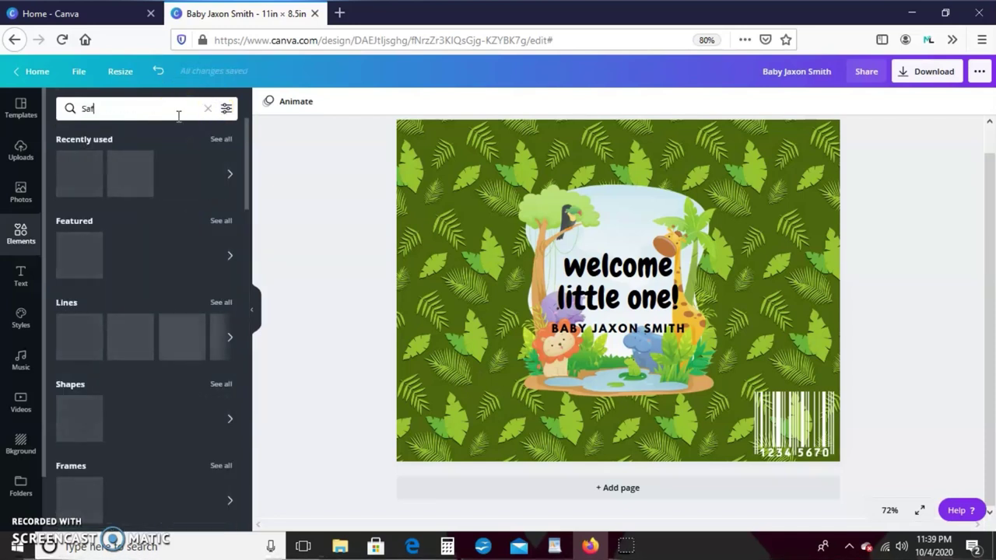
click(180, 130)
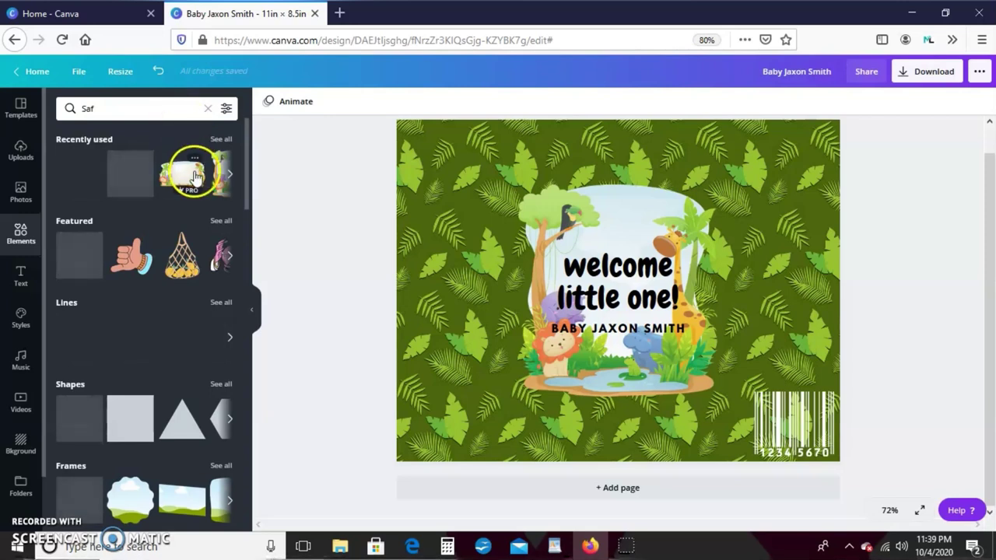
click(130, 109)
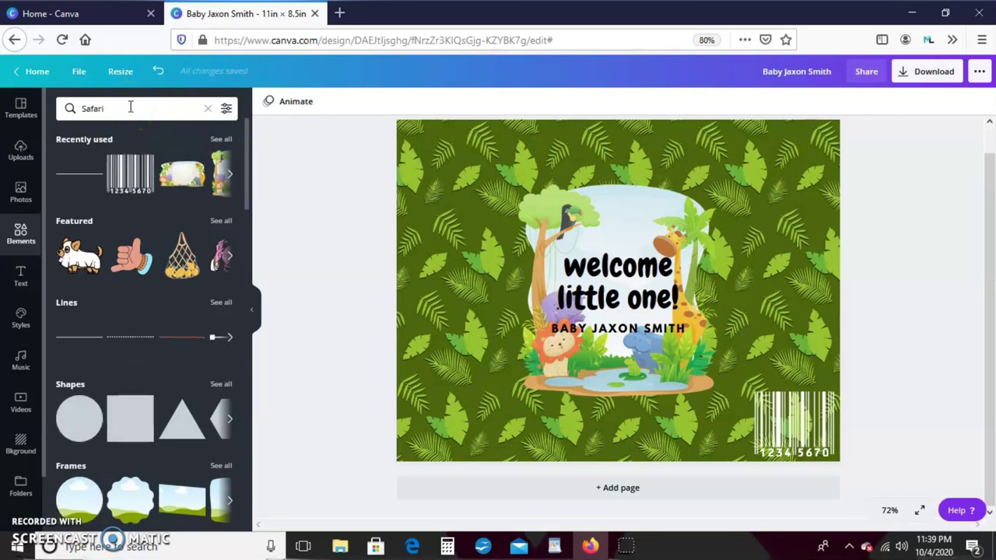
key(Return)
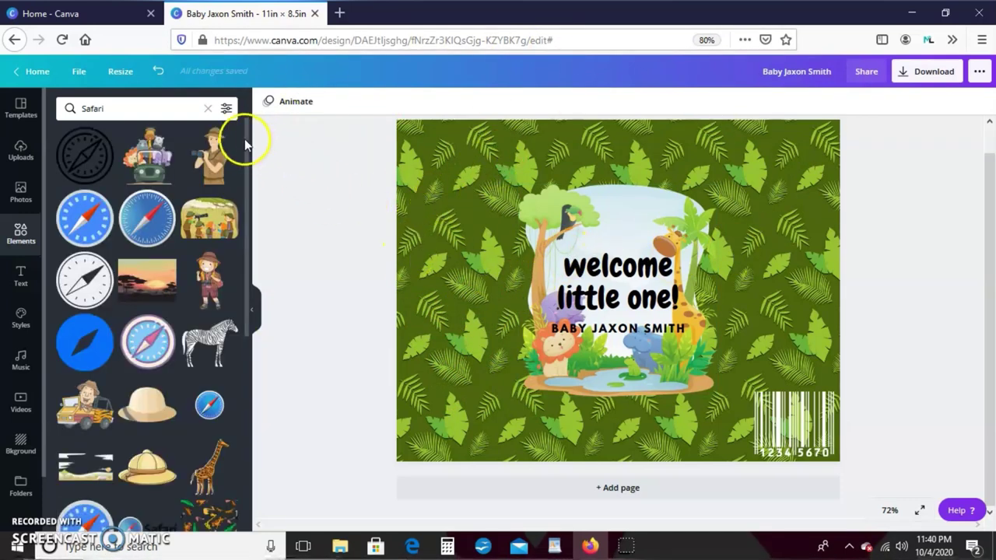
mouse_move(243, 136)
mouse_down()
mouse_move(245, 210)
mouse_move(241, 140)
mouse_up()
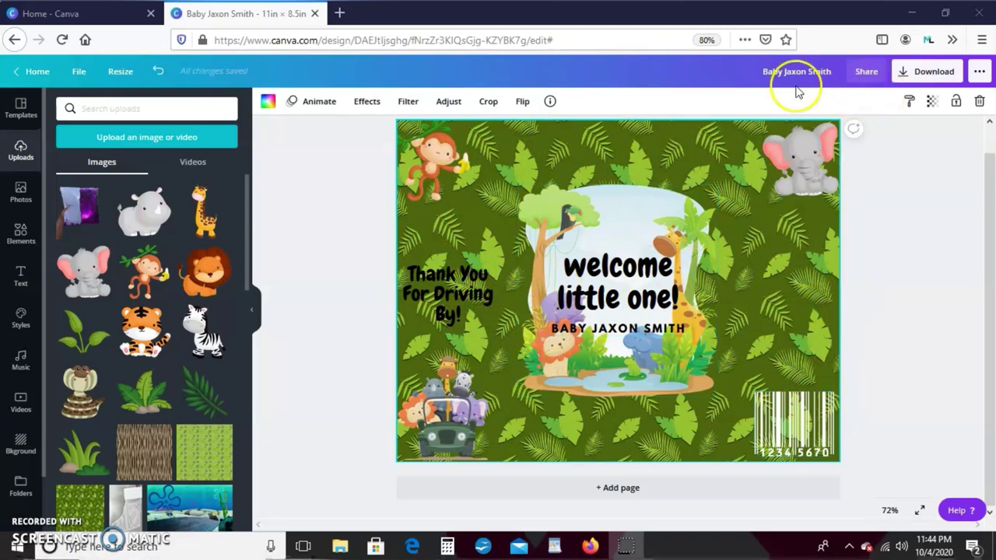
click(918, 72)
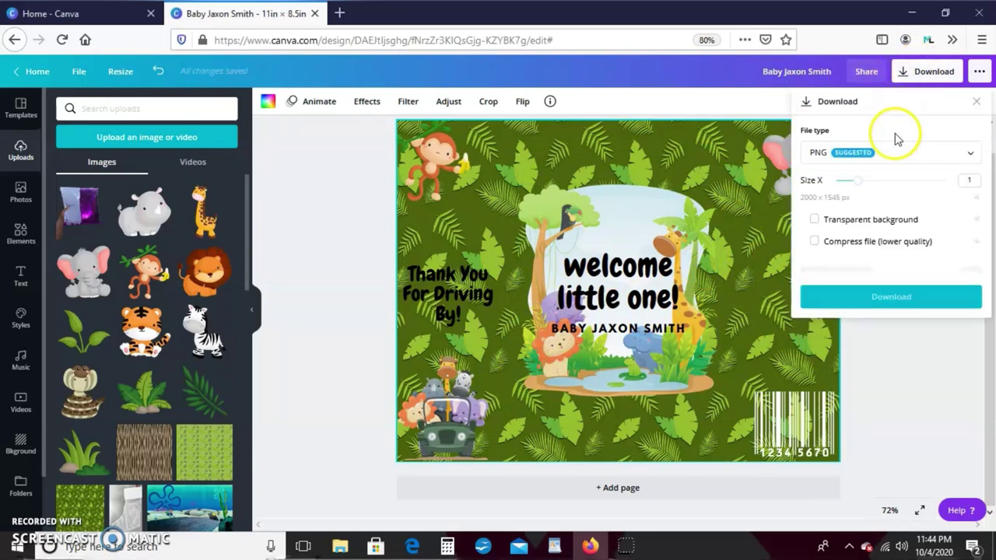
click(902, 269)
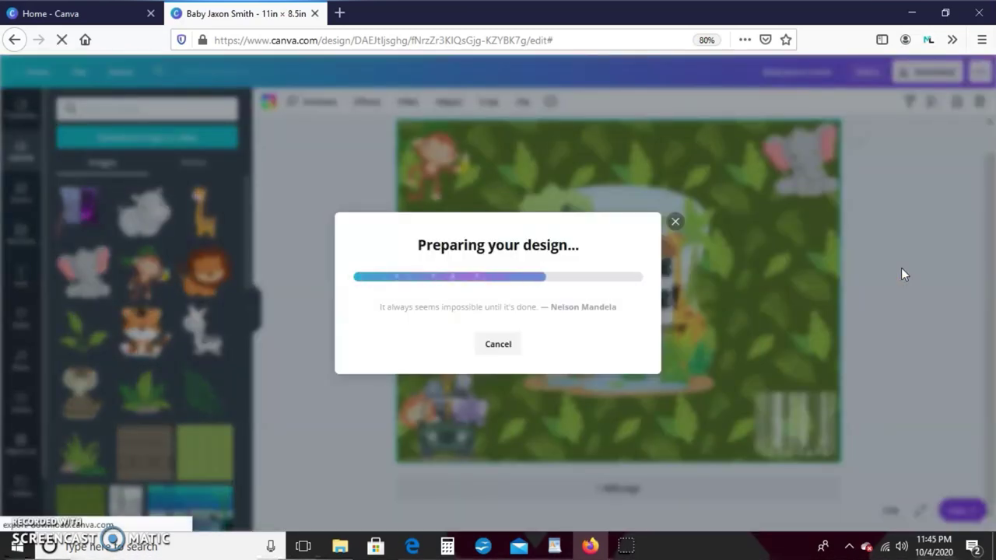
click(566, 349)
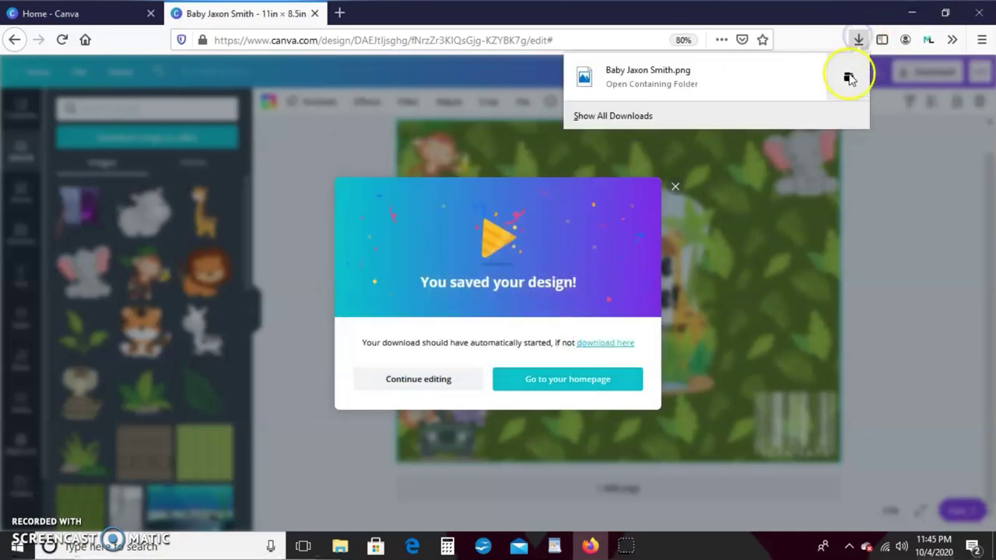
click(850, 84)
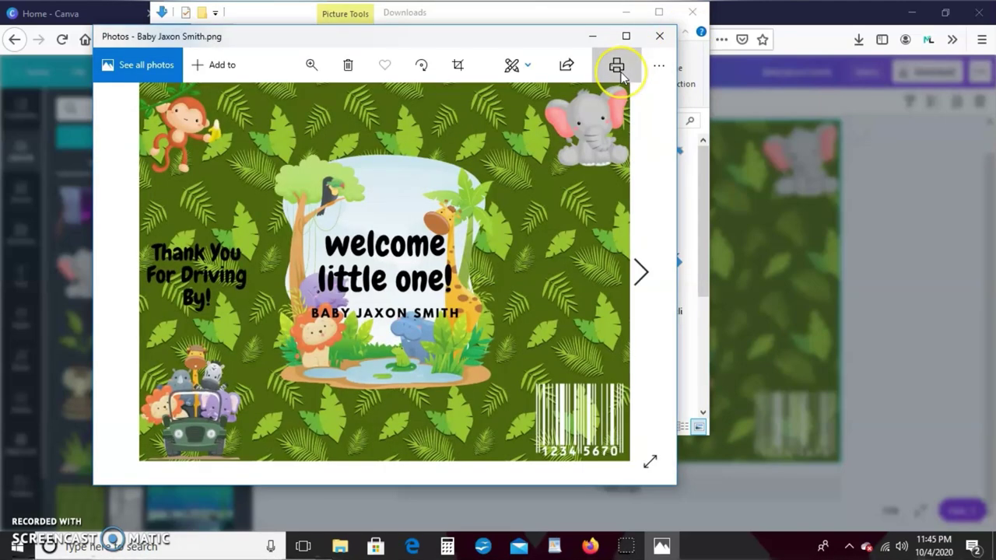
click(619, 70)
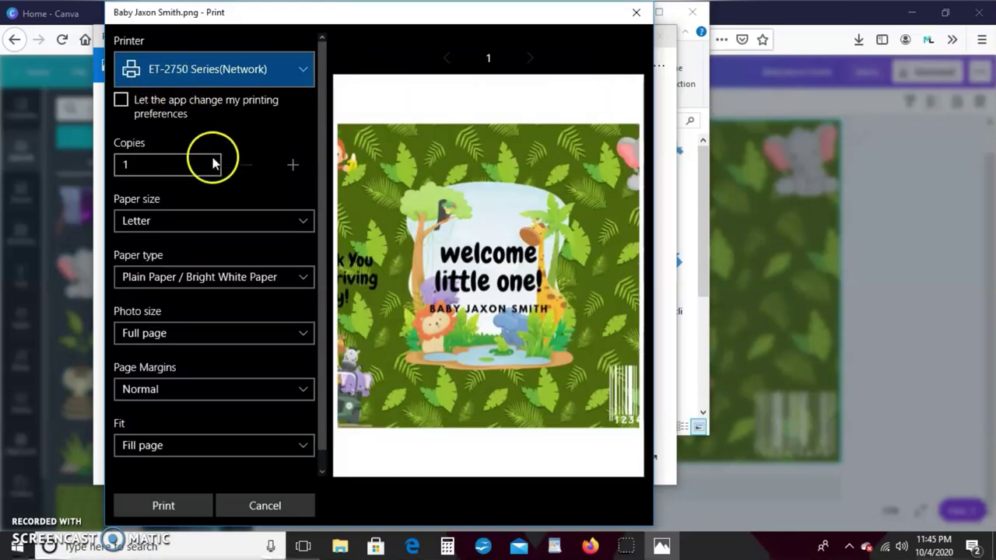
click(208, 278)
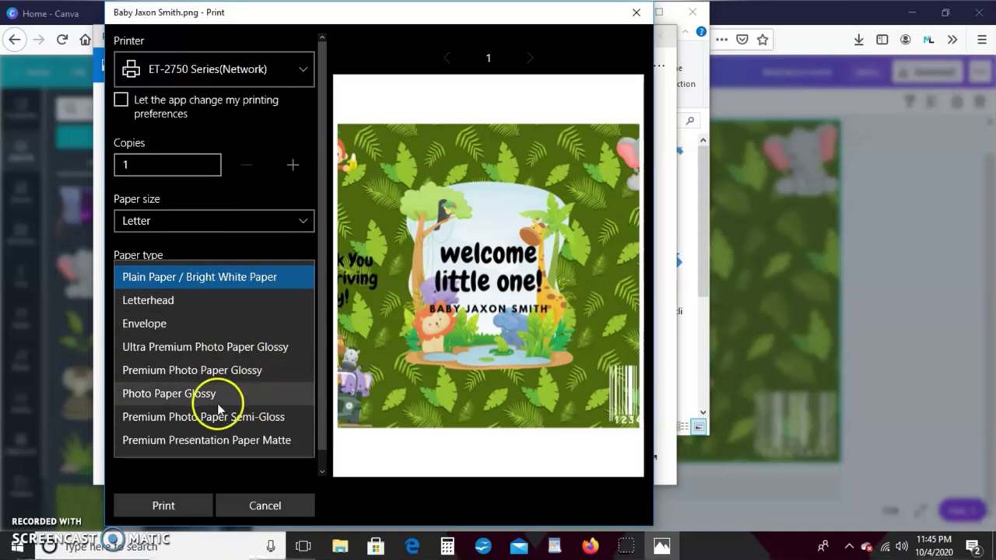
click(200, 370)
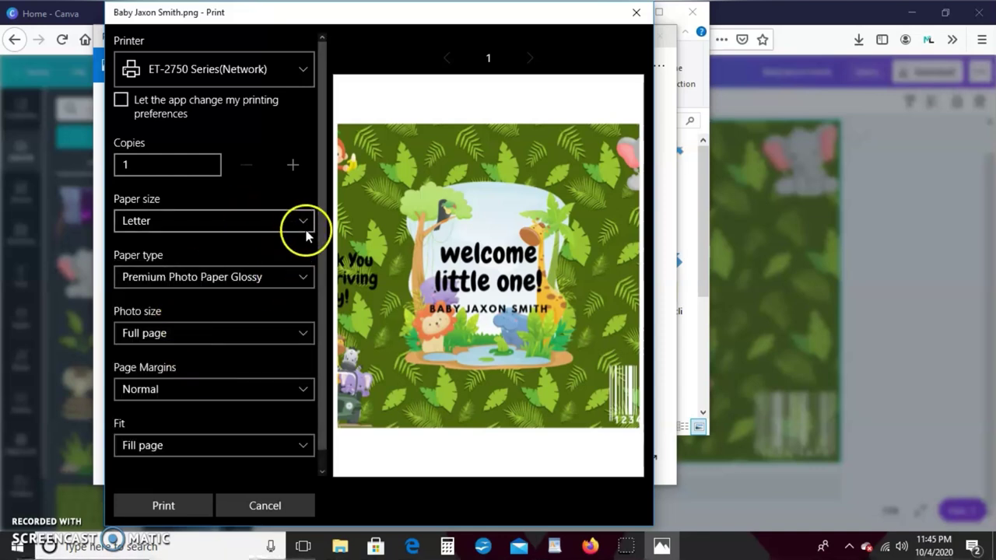
scroll(322, 222, down, 1)
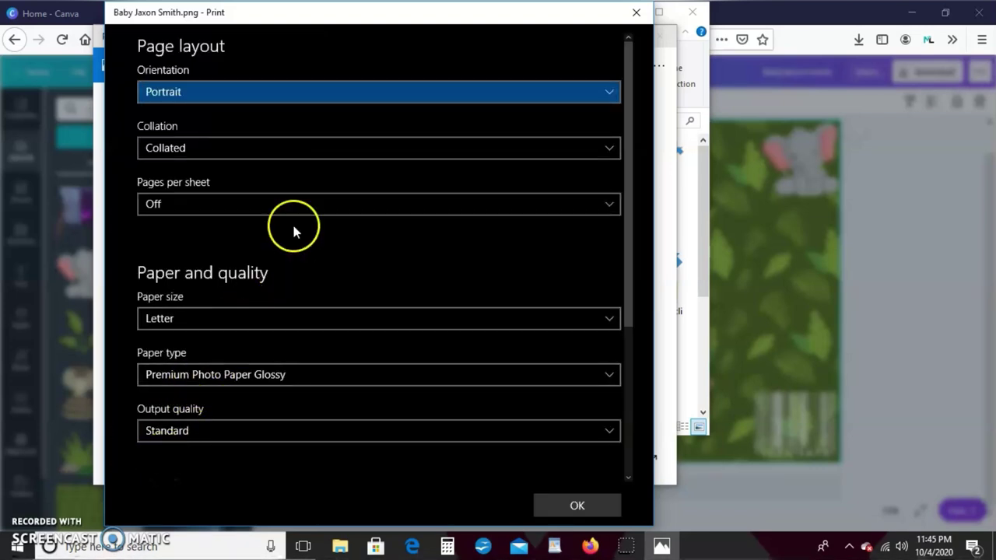
Set Landscape orientation with borderless printing on, then print the wrapper.
click(330, 97)
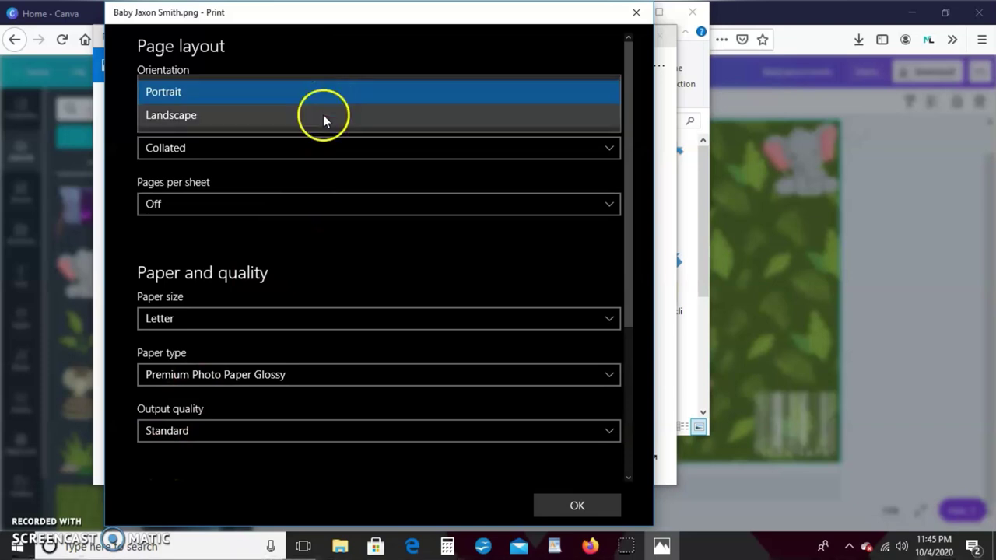
click(323, 118)
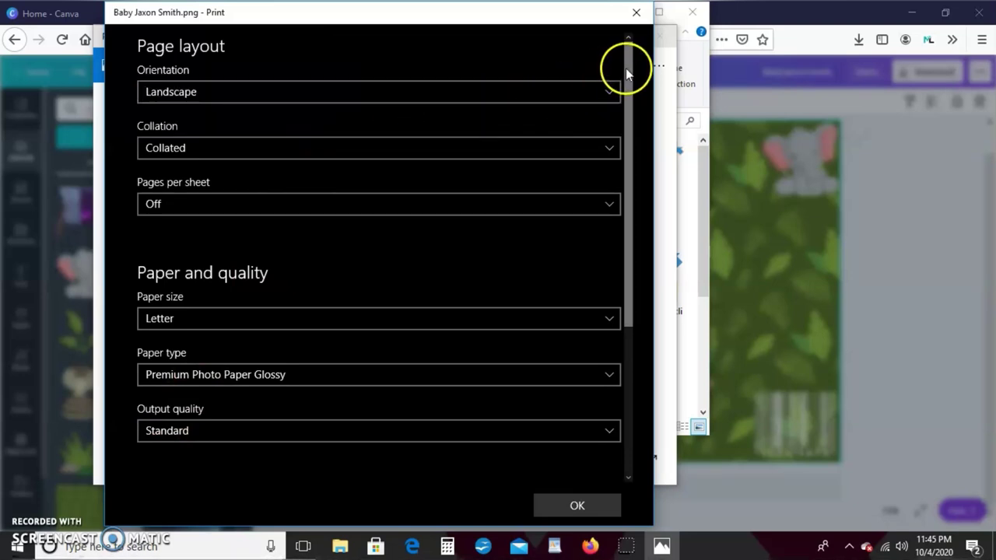
drag(628, 70, 630, 251)
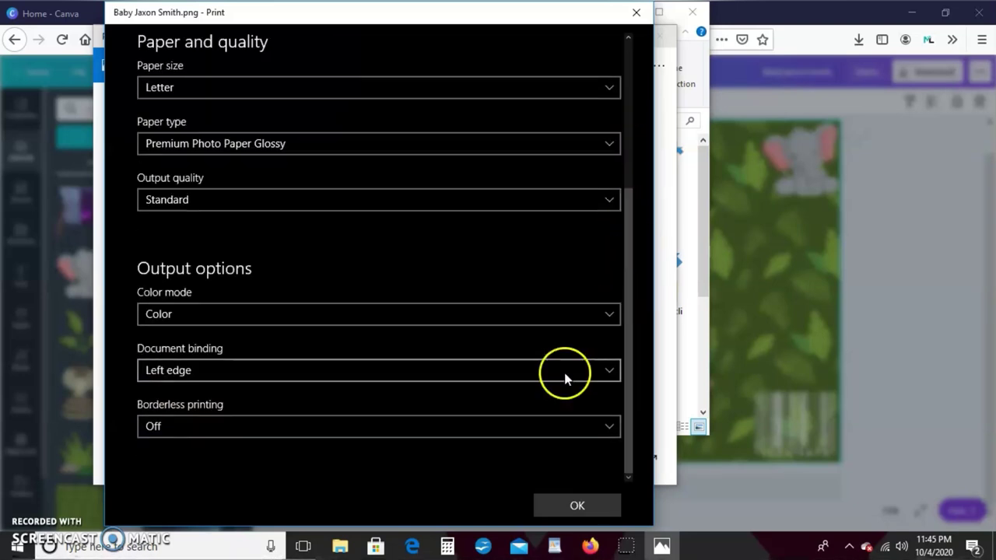
click(568, 427)
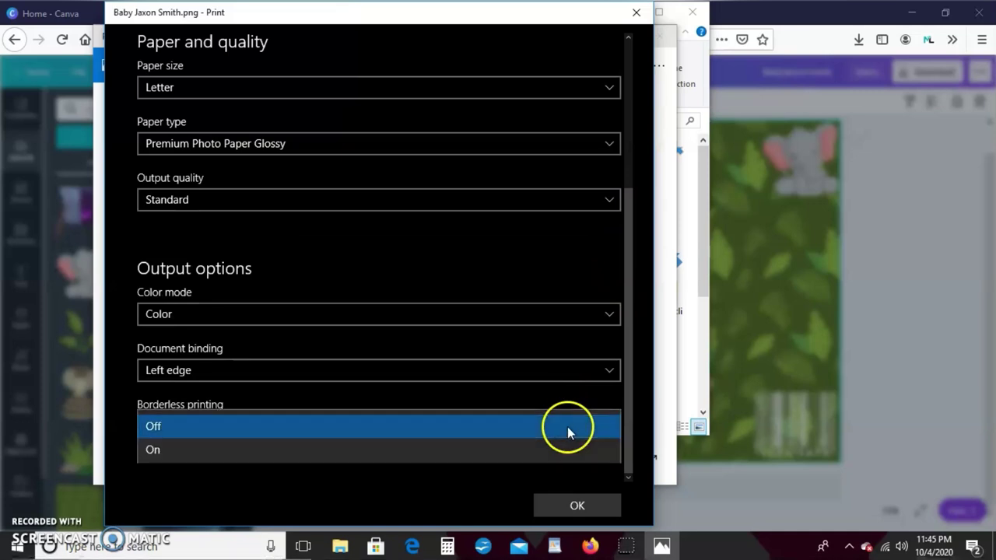
click(484, 459)
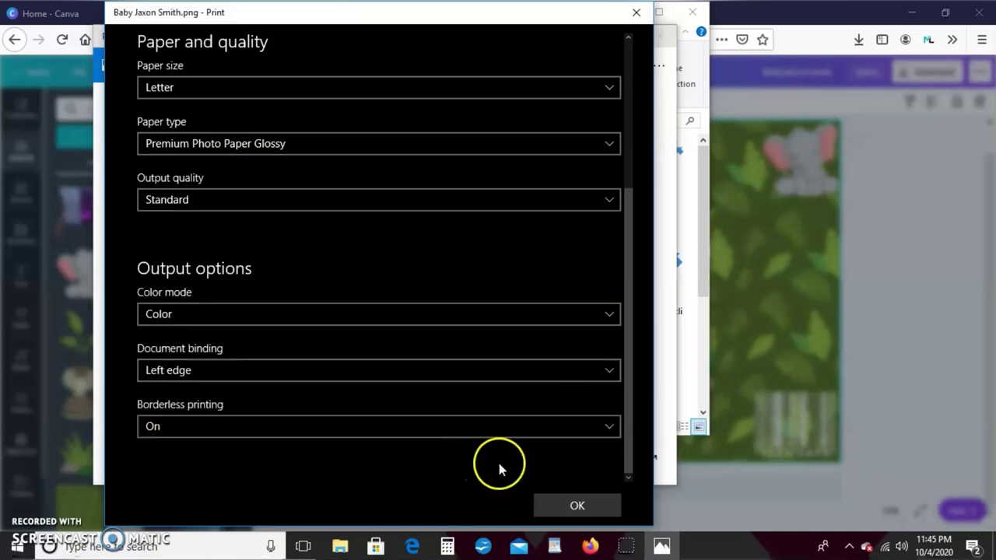
click(565, 506)
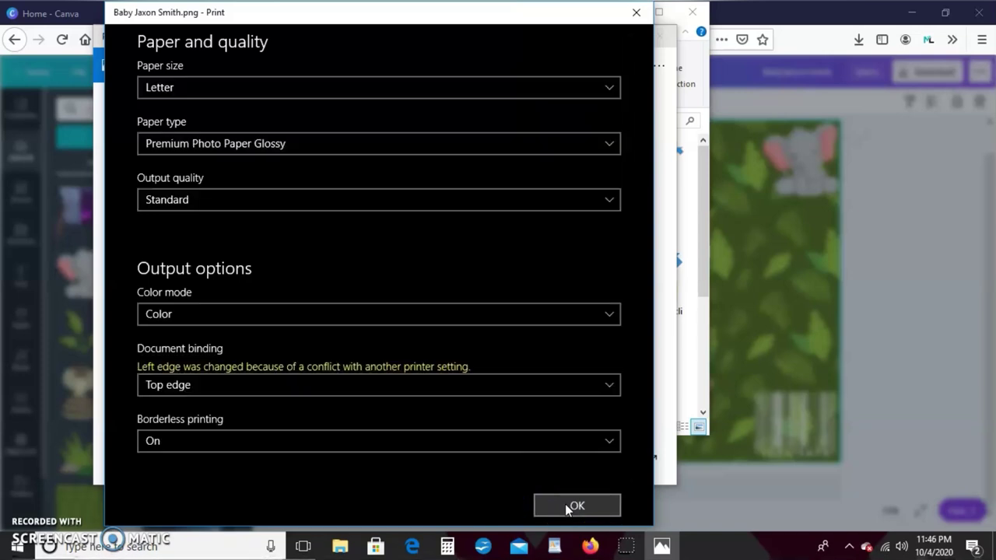
click(582, 504)
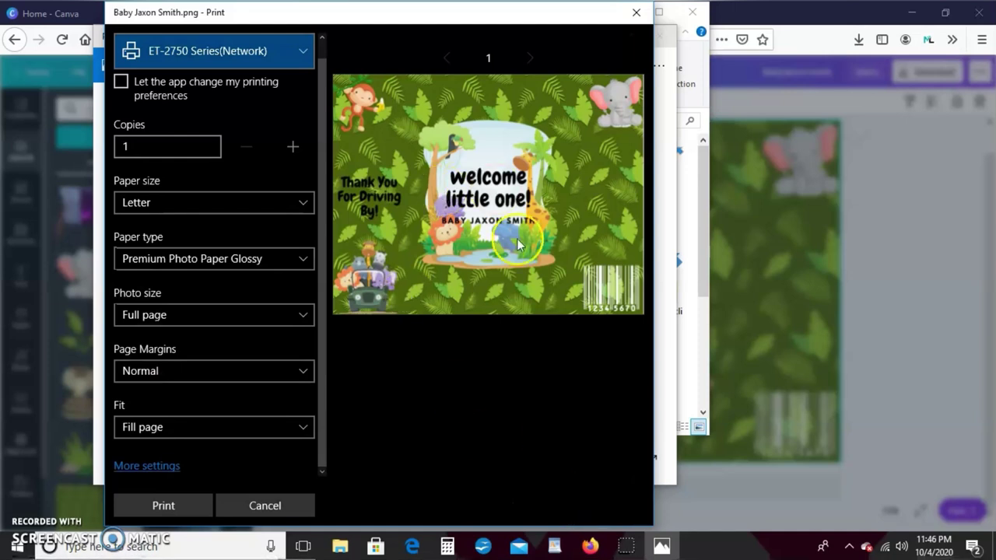
click(281, 381)
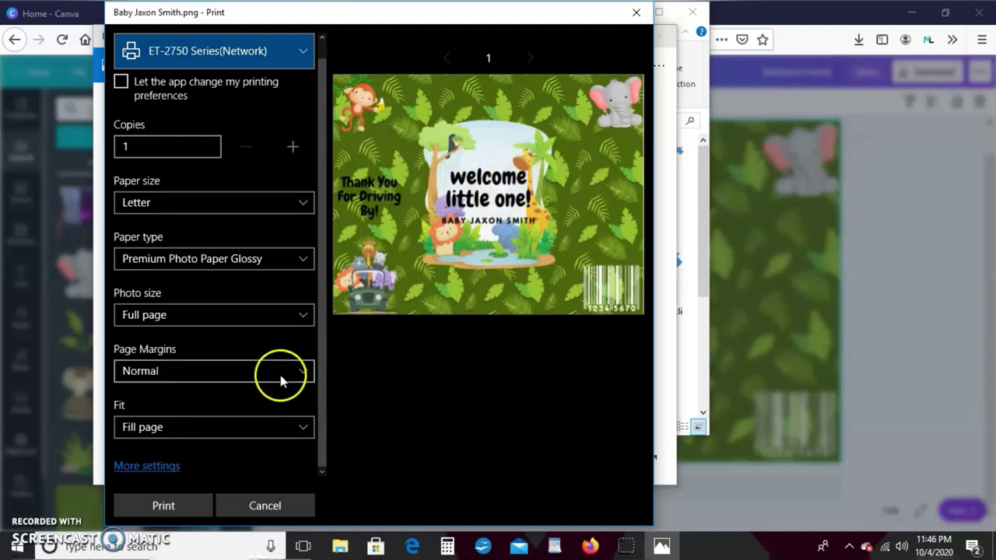
click(170, 509)
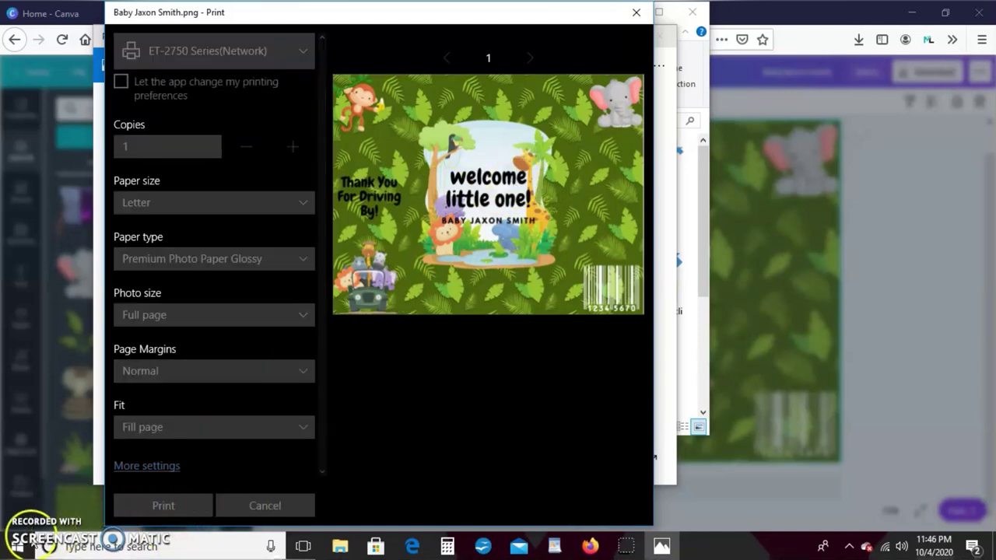